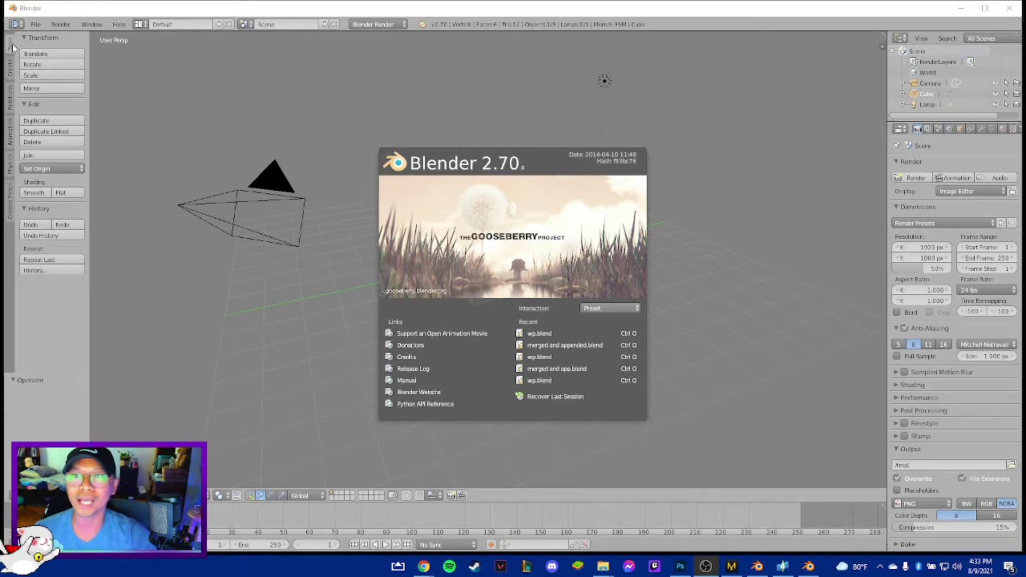
- Open merged and appended.blend from CC for my SIMS > Sweater > Blender
{"action": "left_click", "coordinate": [34, 25]}
{"action": "left_click", "coordinate": [34, 24]}
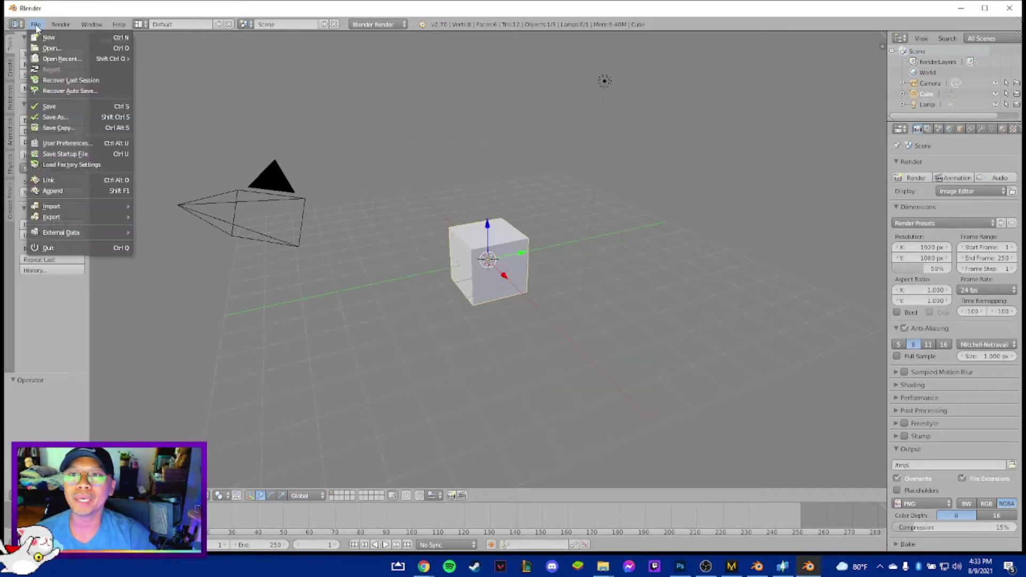
{"action": "left_click", "coordinate": [53, 48]}
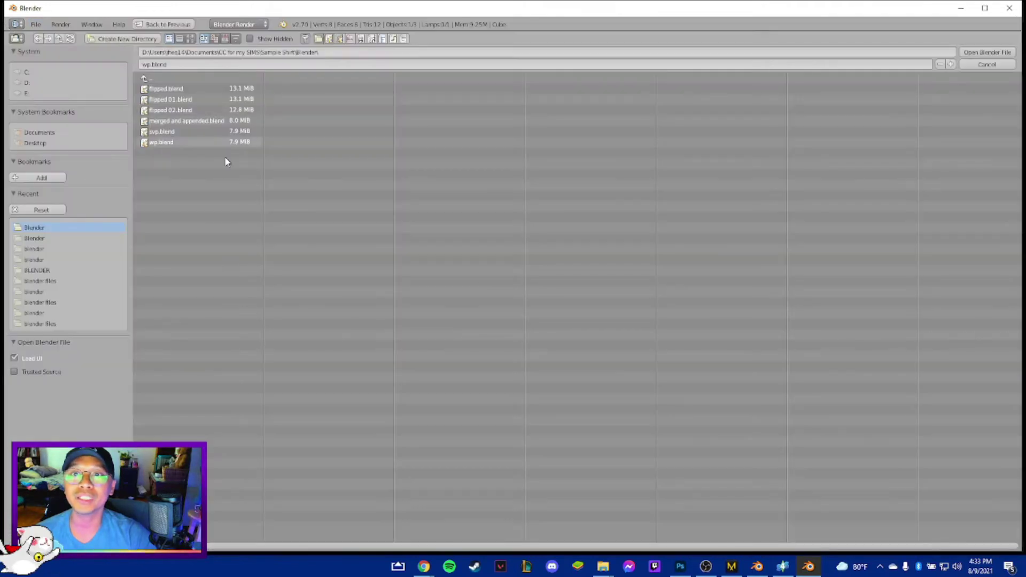
{"action": "left_click", "coordinate": [214, 79]}
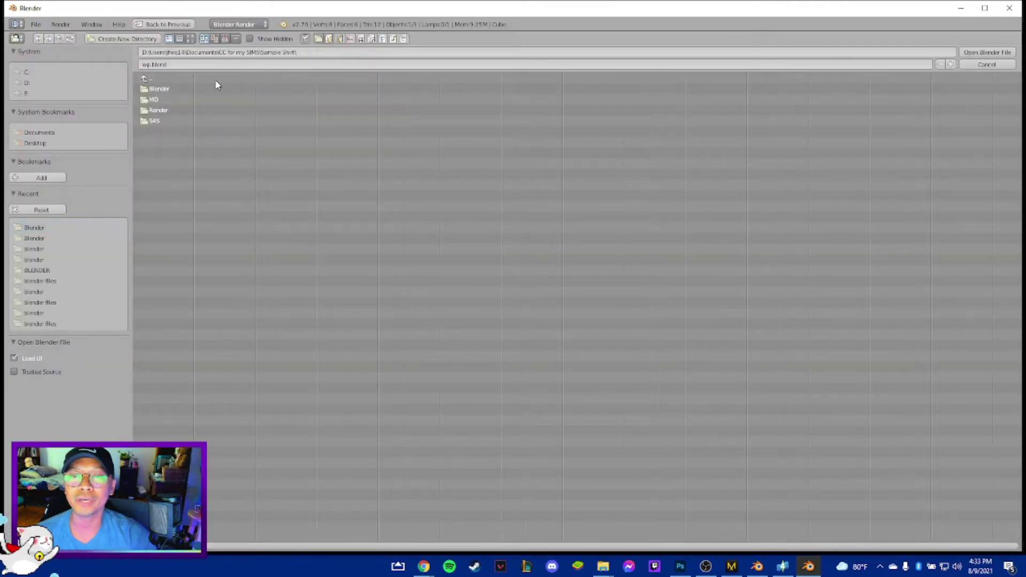
{"action": "left_click", "coordinate": [187, 84]}
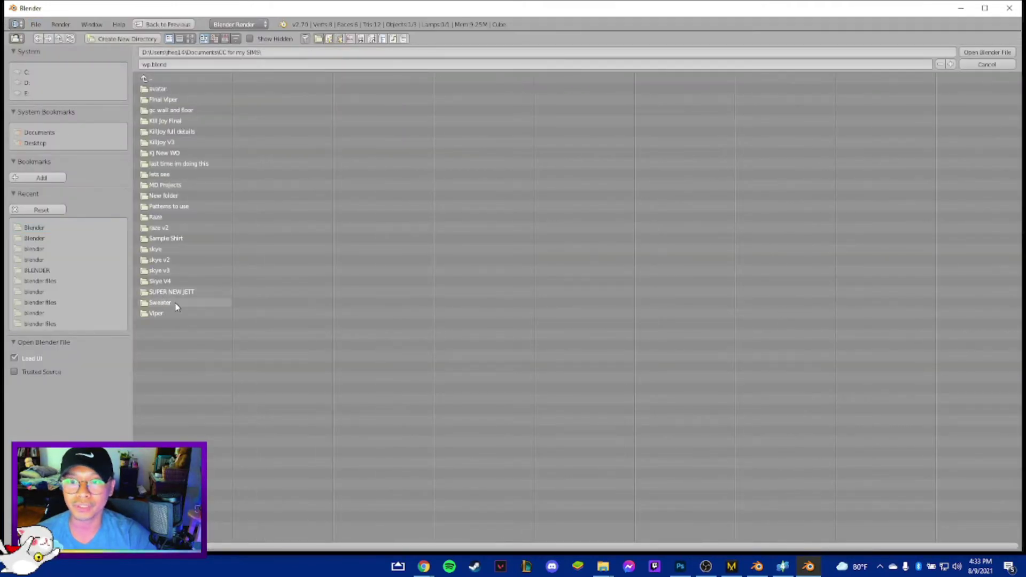
{"action": "left_click", "coordinate": [177, 305]}
{"action": "left_click", "coordinate": [184, 90]}
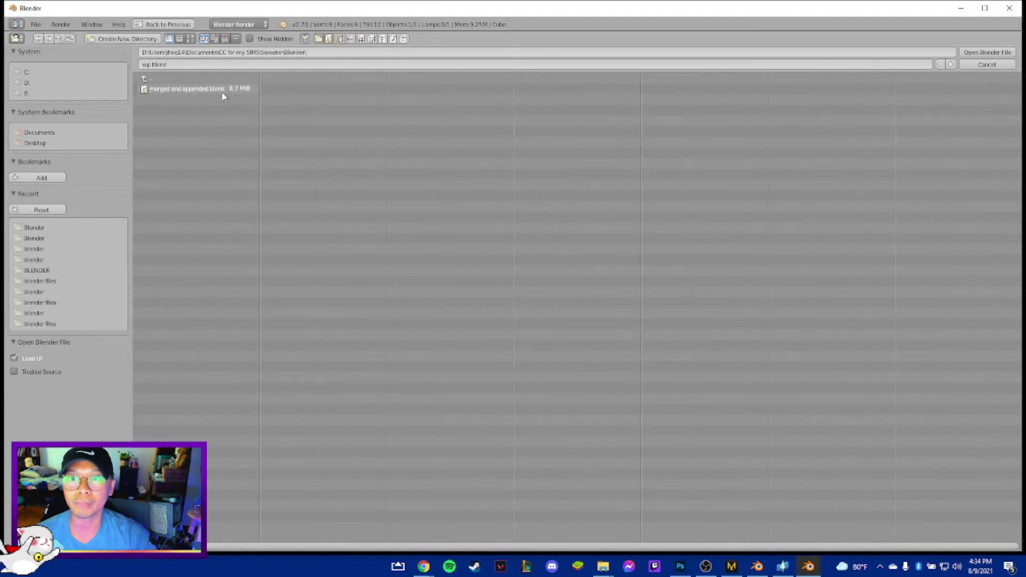
{"action": "double_click", "coordinate": [207, 87]}
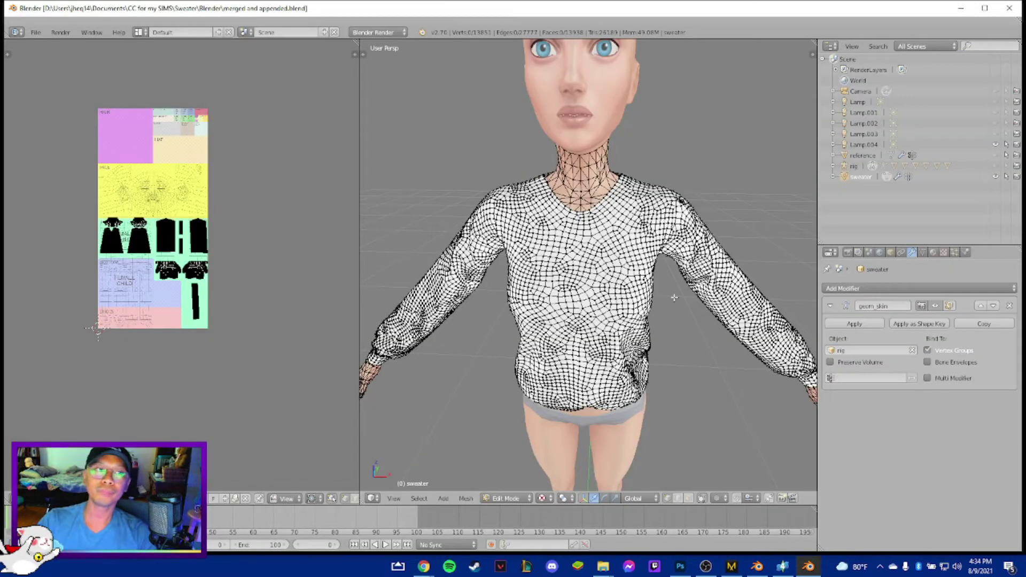
- Zoom around the model, then turn on the reference object's visibility in the Outliner
{"action": "scroll", "coordinate": [674, 298], "scroll_direction": "down", "scroll_amount": 7}
{"action": "scroll", "coordinate": [678, 378], "scroll_direction": "up", "scroll_amount": 3}
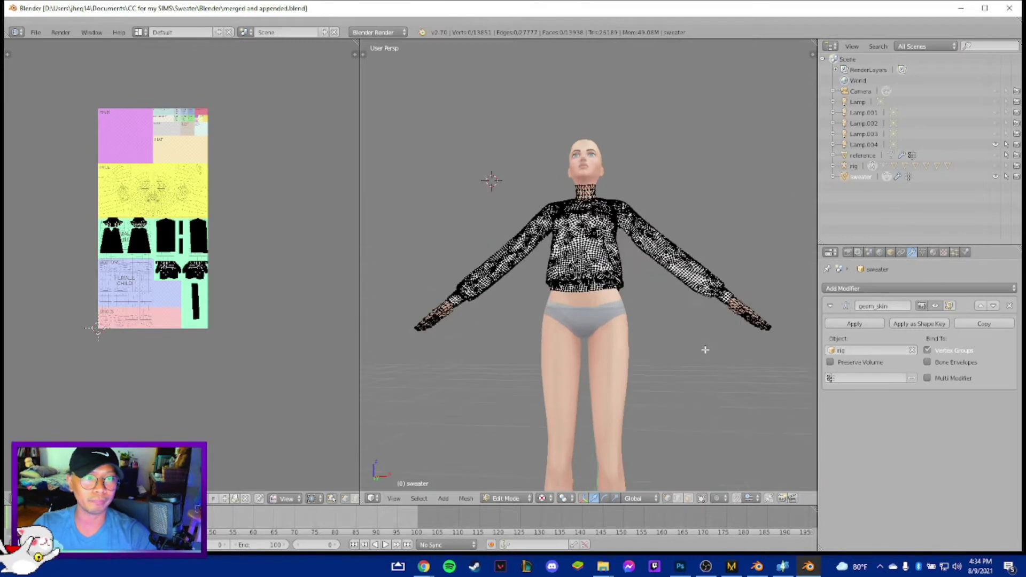
{"action": "scroll", "coordinate": [706, 350], "scroll_direction": "down", "scroll_amount": 2}
{"action": "scroll", "coordinate": [706, 345], "scroll_direction": "up", "scroll_amount": 3}
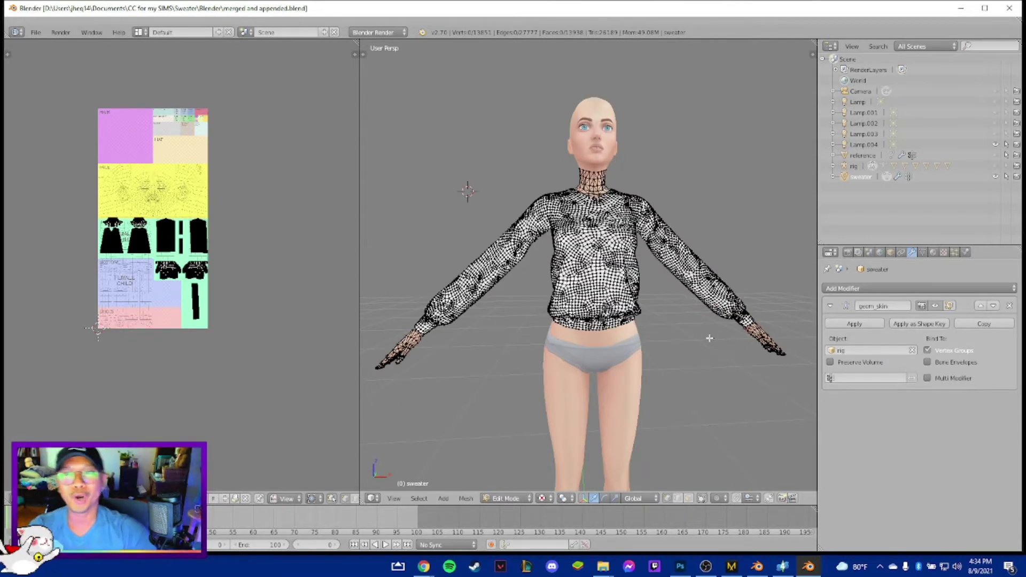
{"action": "scroll", "coordinate": [709, 338], "scroll_direction": "down", "scroll_amount": 2}
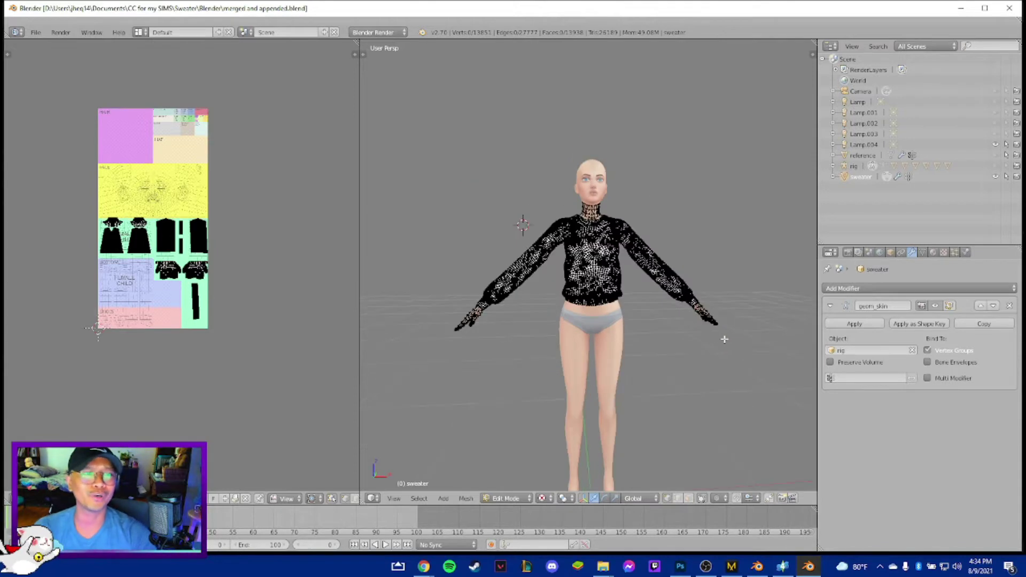
{"action": "scroll", "coordinate": [724, 339], "scroll_direction": "up", "scroll_amount": 6}
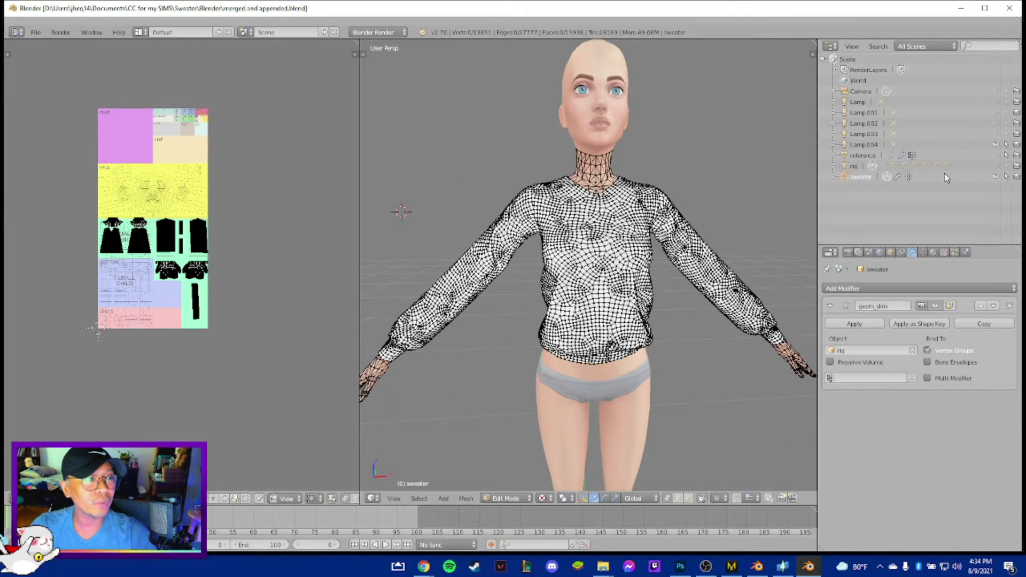
{"action": "left_click", "coordinate": [995, 155]}
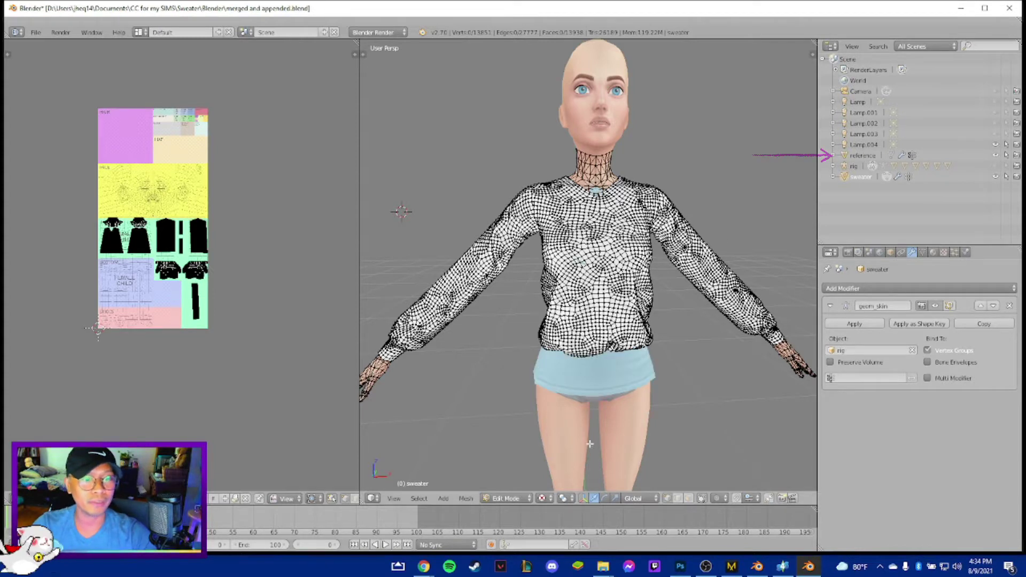
- Switch the sweater to Weight Paint mode, widen the 3D view, and show the Tool Shelf
{"action": "left_click", "coordinate": [510, 498]}
{"action": "left_click", "coordinate": [517, 438]}
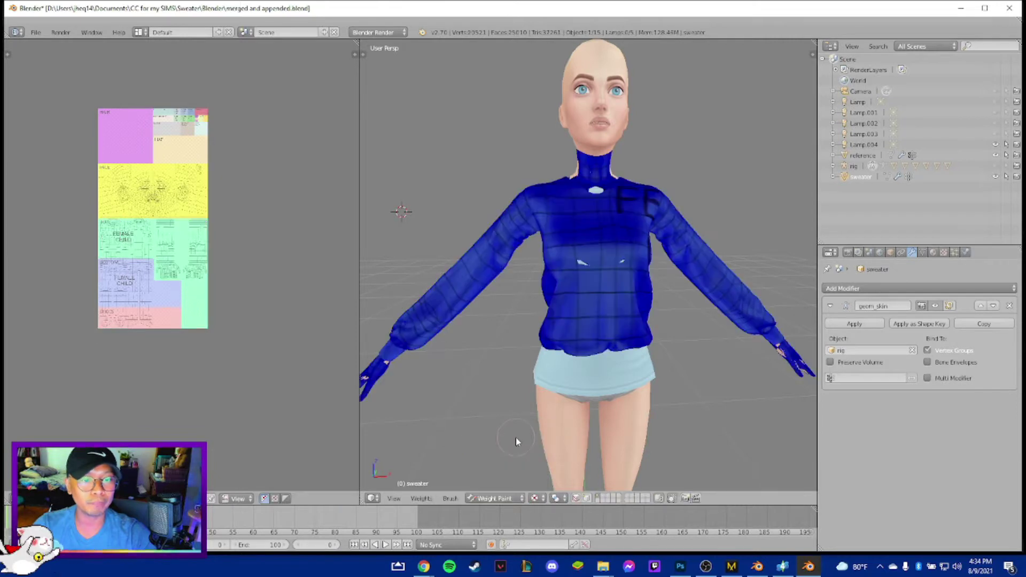
{"action": "left_click_drag", "start_coordinate": [359, 174], "coordinate": [327, 171]}
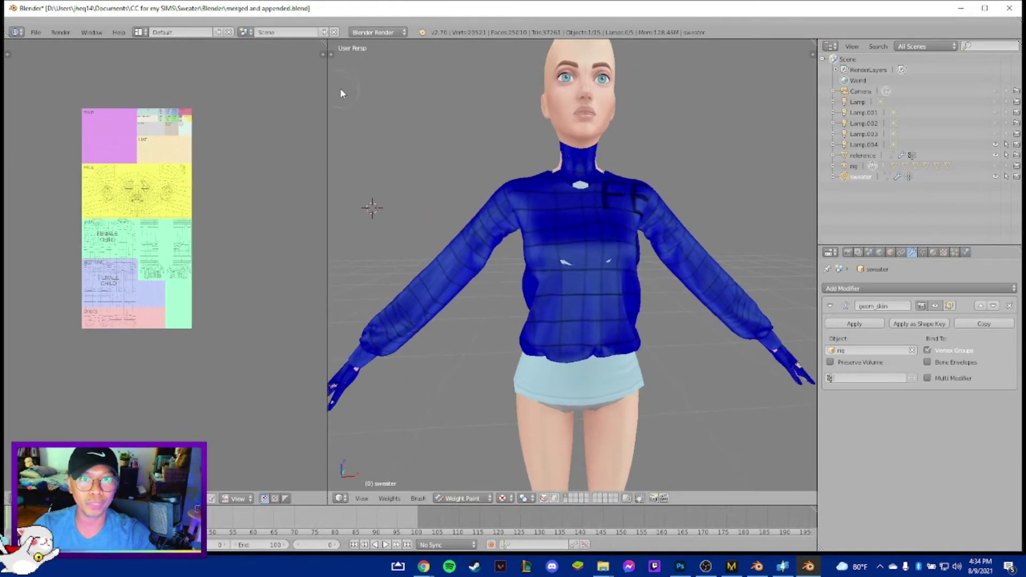
{"action": "left_click", "coordinate": [331, 54]}
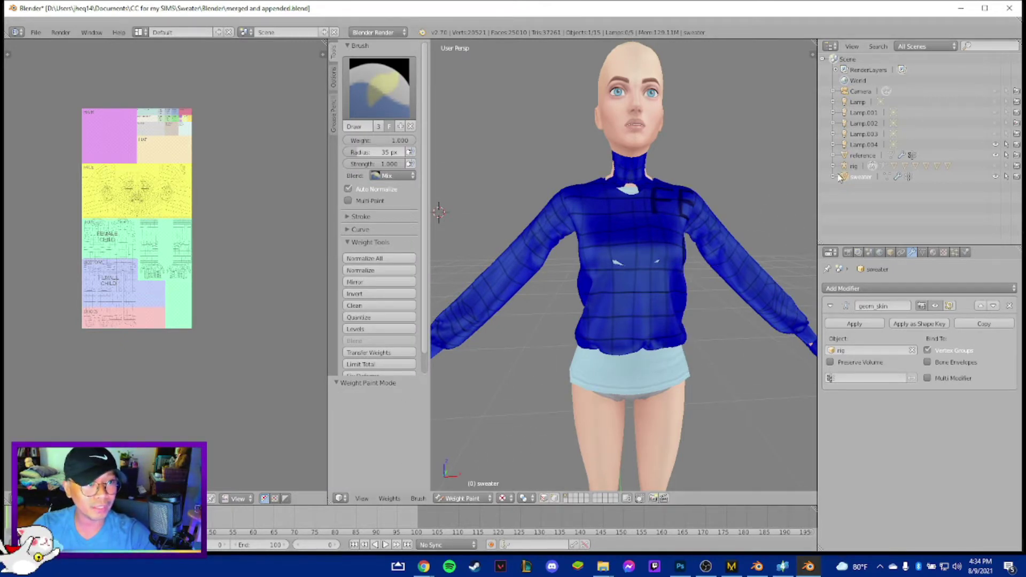
- Check the reference shirt's weights in Weight Paint mode, then reselect the sweater
{"action": "left_click", "coordinate": [861, 155]}
{"action": "left_click", "coordinate": [481, 498]}
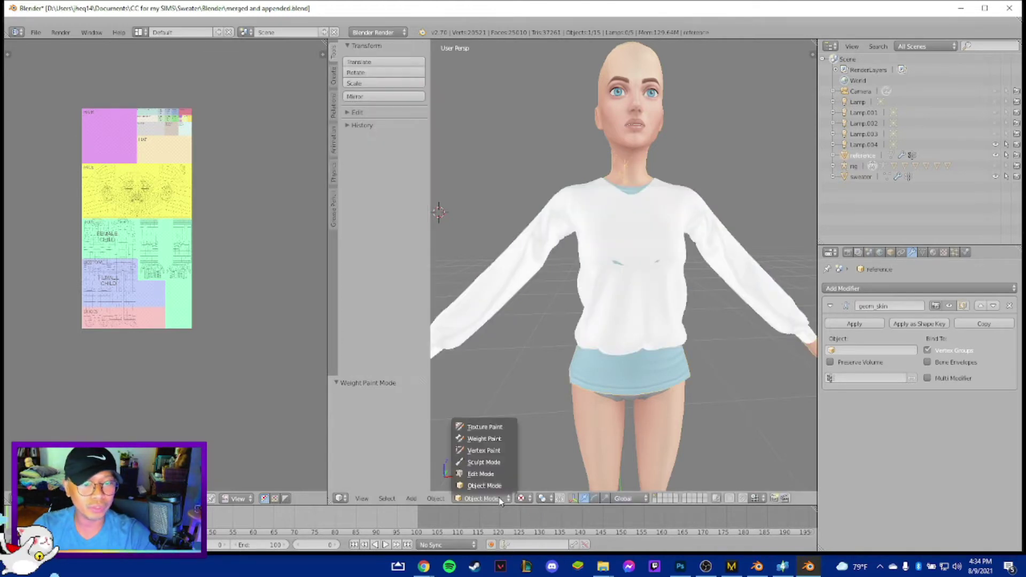
{"action": "left_click", "coordinate": [484, 439]}
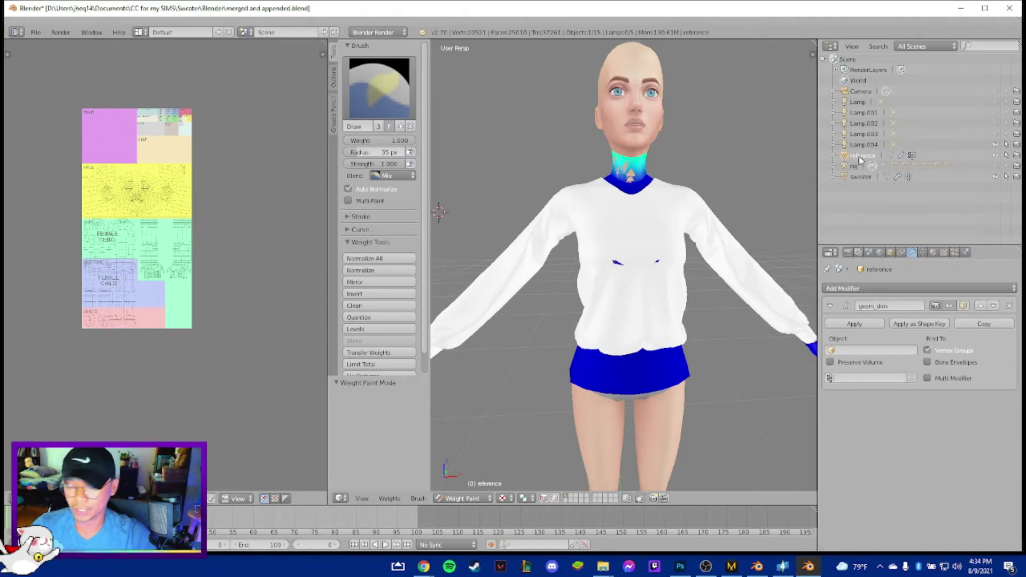
{"action": "left_click", "coordinate": [867, 178]}
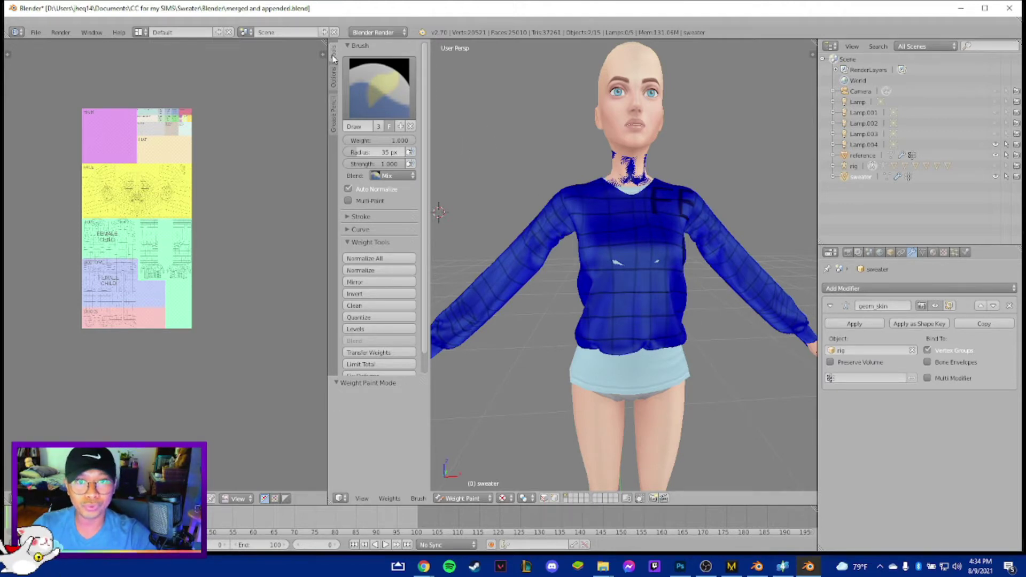
- Transfer the reference weights onto the sweater and compare both objects' weights
{"action": "left_click", "coordinate": [378, 353]}
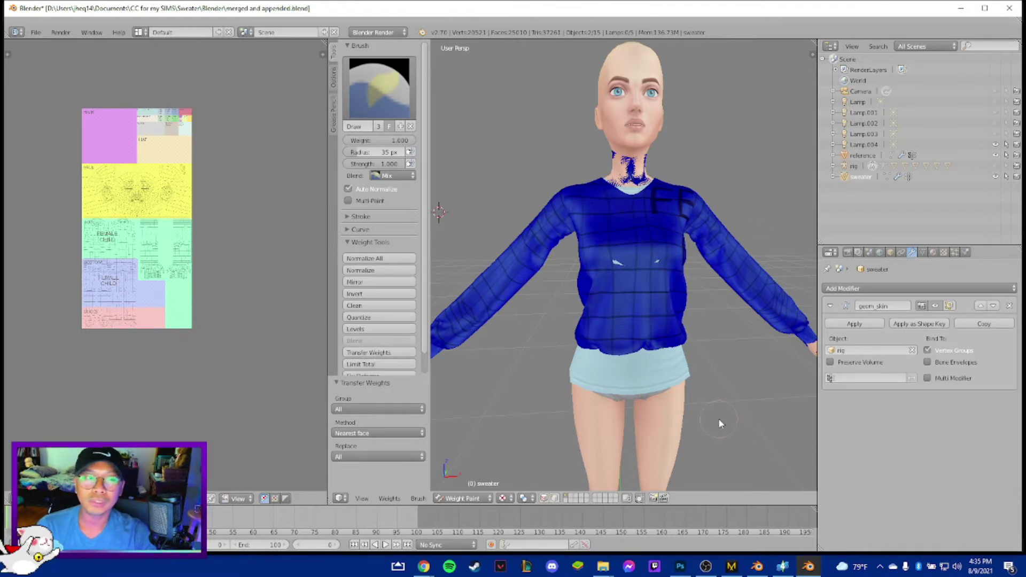
{"action": "middle_click_drag", "start_coordinate": [718, 418], "coordinate": [718, 409]}
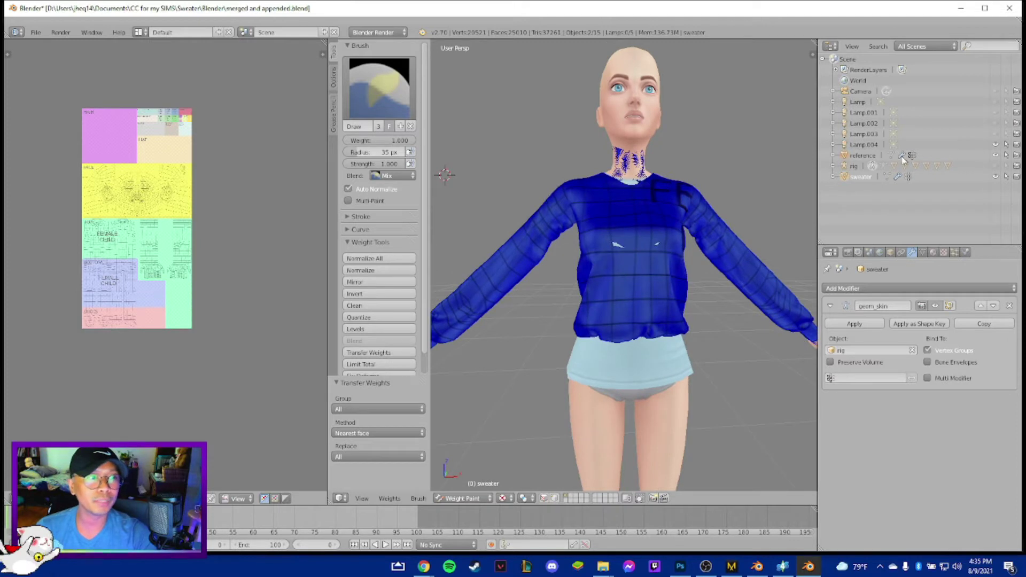
{"action": "left_click", "coordinate": [876, 155]}
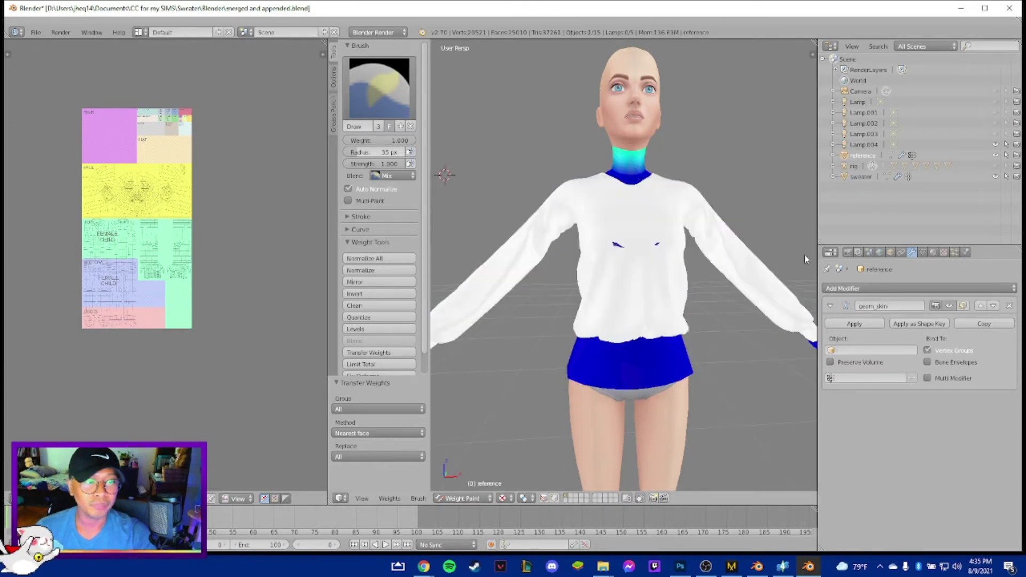
{"action": "left_click", "coordinate": [855, 178]}
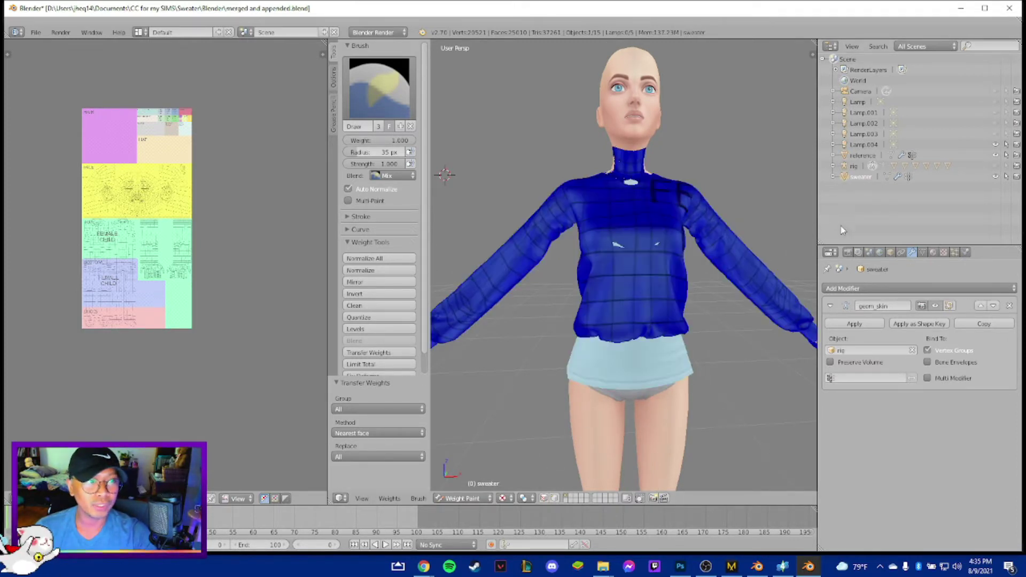
- Set viewport shading to Solid and hide the reference shirt to check the sweater
{"action": "left_click", "coordinate": [512, 499]}
{"action": "left_click", "coordinate": [526, 461]}
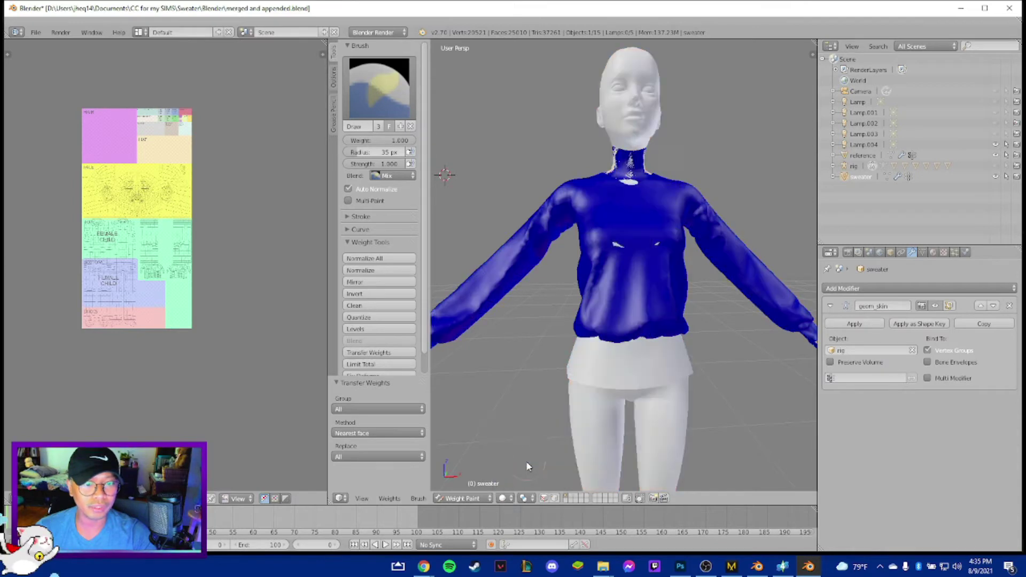
{"action": "left_click", "coordinate": [995, 155]}
{"action": "middle_click_drag", "start_coordinate": [718, 362], "coordinate": [780, 357]}
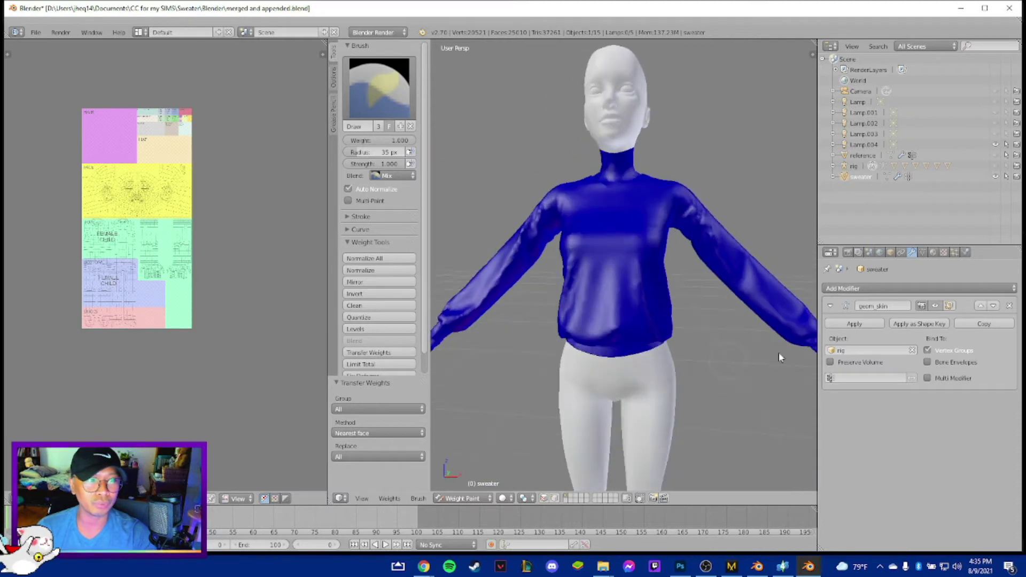
{"action": "left_click", "coordinate": [922, 252]}
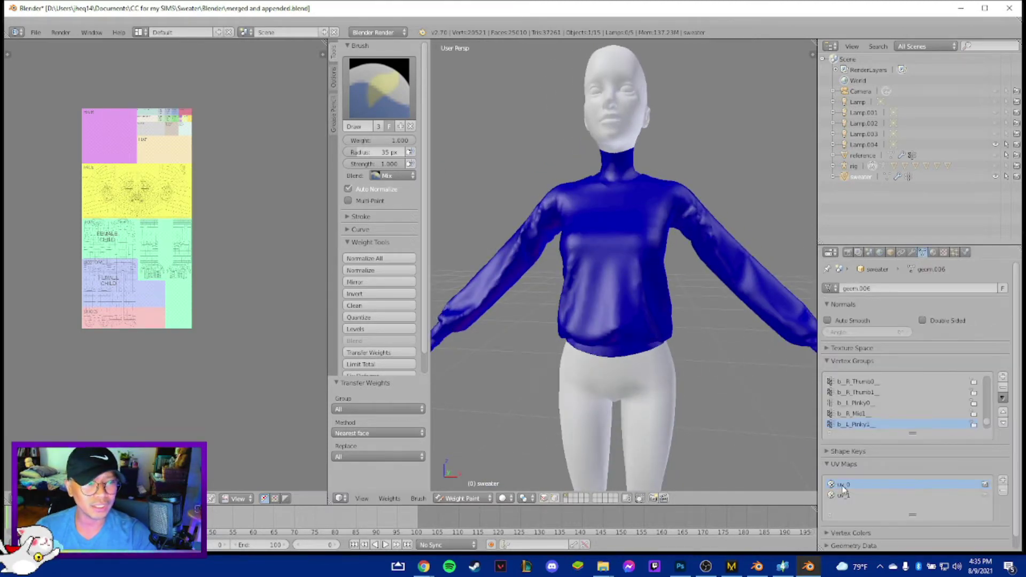
{"action": "left_click", "coordinate": [881, 381]}
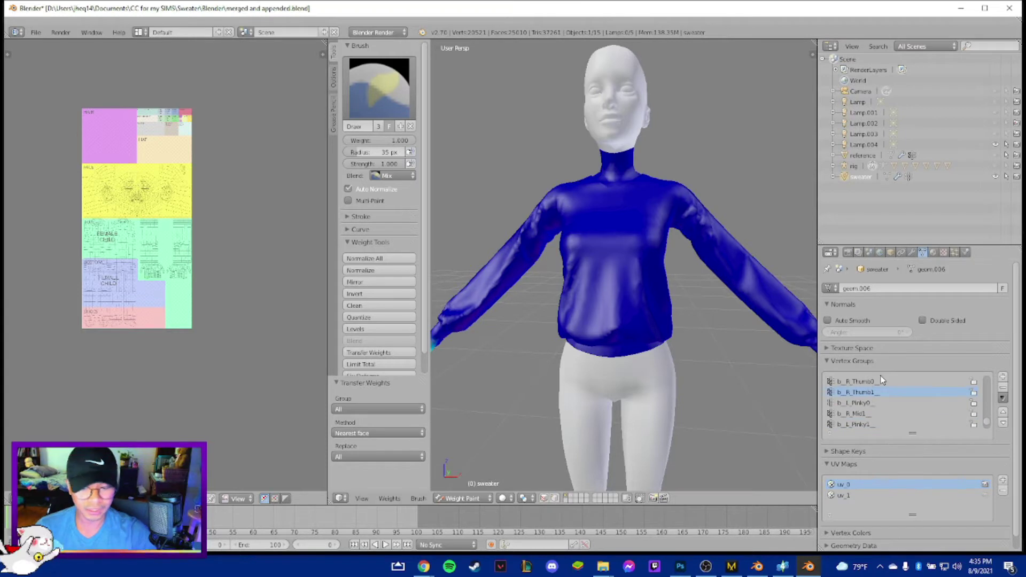
{"action": "scroll", "coordinate": [880, 379], "scroll_direction": "up", "scroll_amount": 5, "text": "ctrl"}
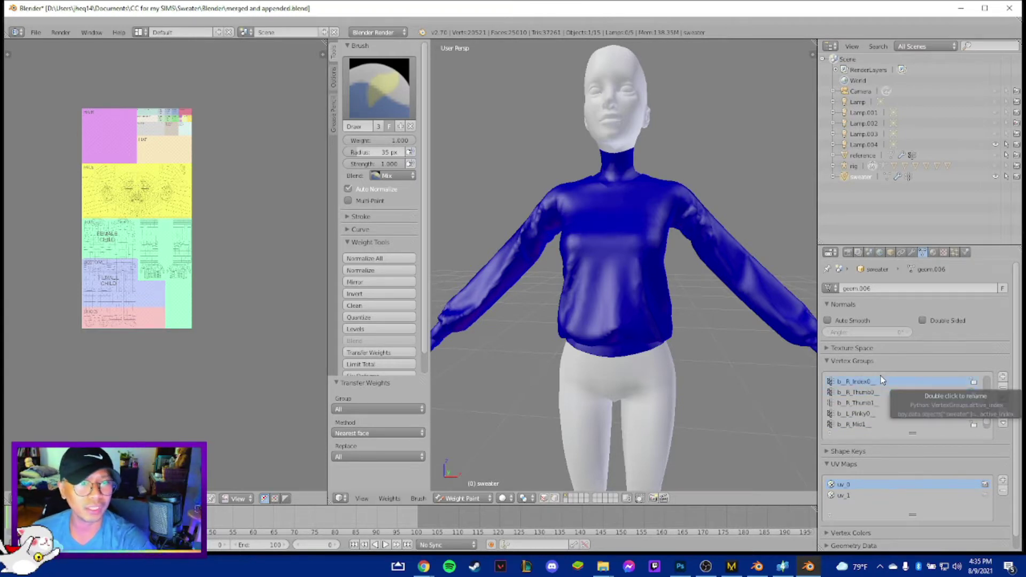
{"action": "scroll", "coordinate": [881, 380], "scroll_direction": "up", "scroll_amount": 3, "text": "ctrl"}
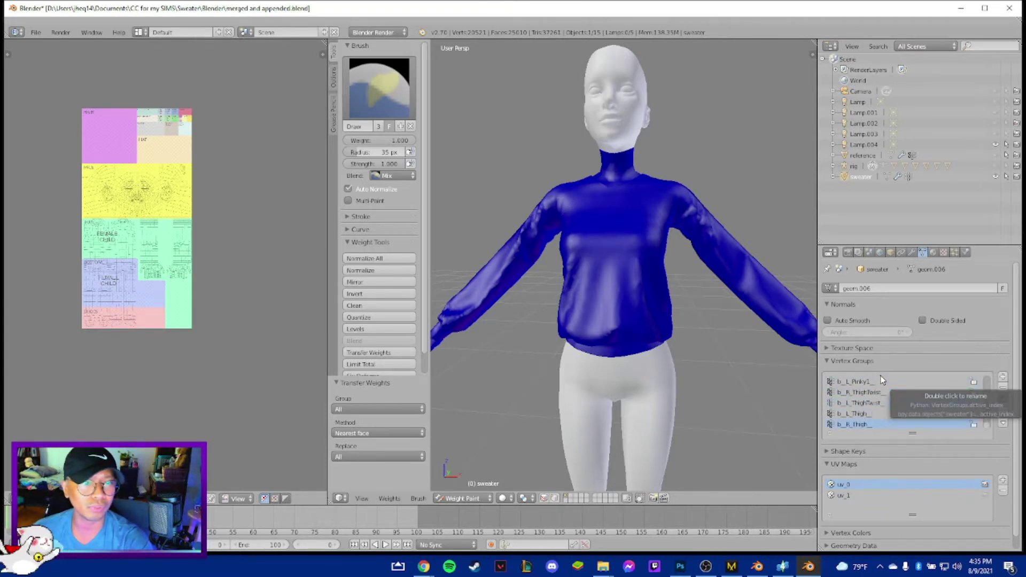
{"action": "scroll", "coordinate": [881, 380], "scroll_direction": "up", "scroll_amount": 5, "text": "ctrl"}
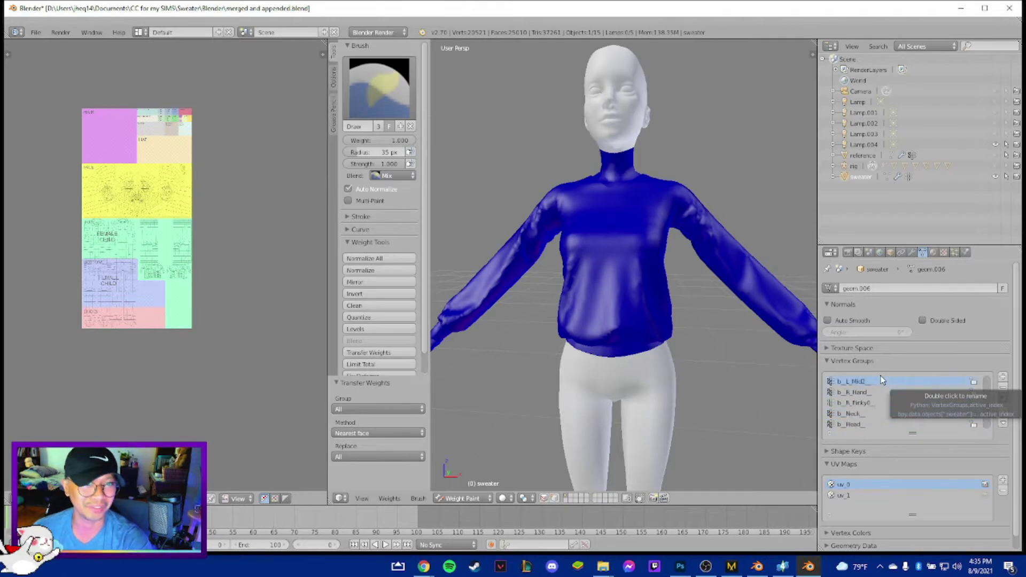
{"action": "scroll", "coordinate": [881, 380], "scroll_direction": "down", "scroll_amount": 1, "text": "ctrl"}
{"action": "scroll", "coordinate": [882, 380], "scroll_direction": "up", "scroll_amount": 1, "text": "ctrl"}
{"action": "scroll", "coordinate": [882, 380], "scroll_direction": "down", "scroll_amount": 3, "text": "ctrl"}
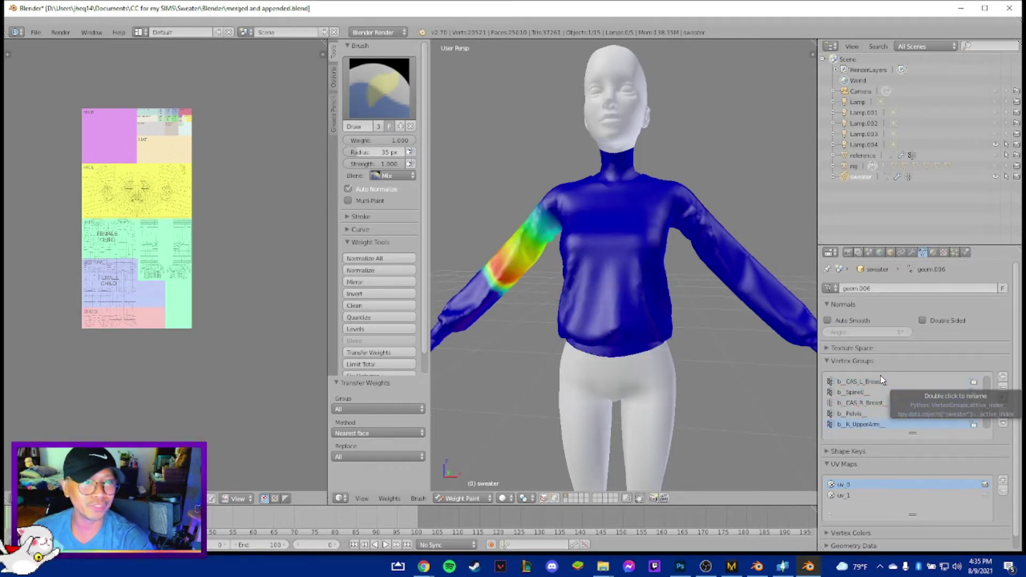
{"action": "scroll", "coordinate": [881, 380], "scroll_direction": "up", "scroll_amount": 2, "text": "ctrl"}
{"action": "scroll", "coordinate": [882, 380], "scroll_direction": "down", "scroll_amount": 6, "text": "ctrl"}
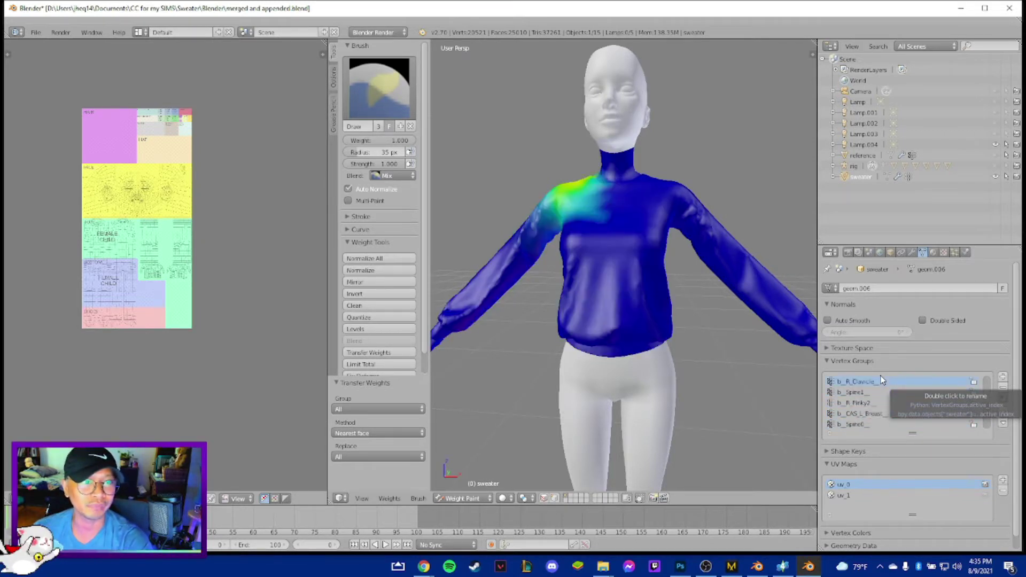
{"action": "scroll", "coordinate": [882, 379], "scroll_direction": "down", "scroll_amount": 4, "text": "ctrl"}
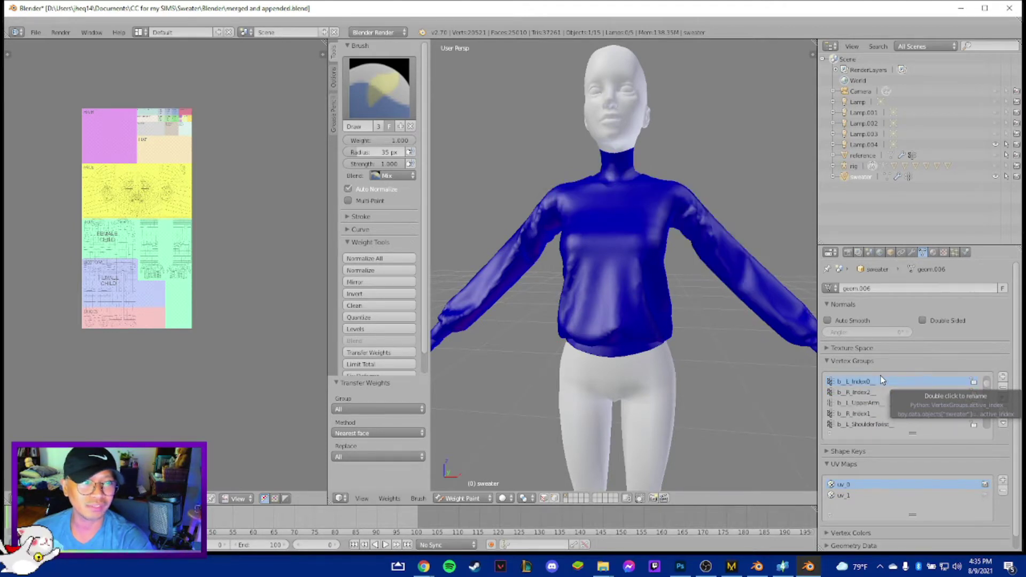
{"action": "scroll", "coordinate": [882, 379], "scroll_direction": "down", "scroll_amount": 2, "text": "ctrl"}
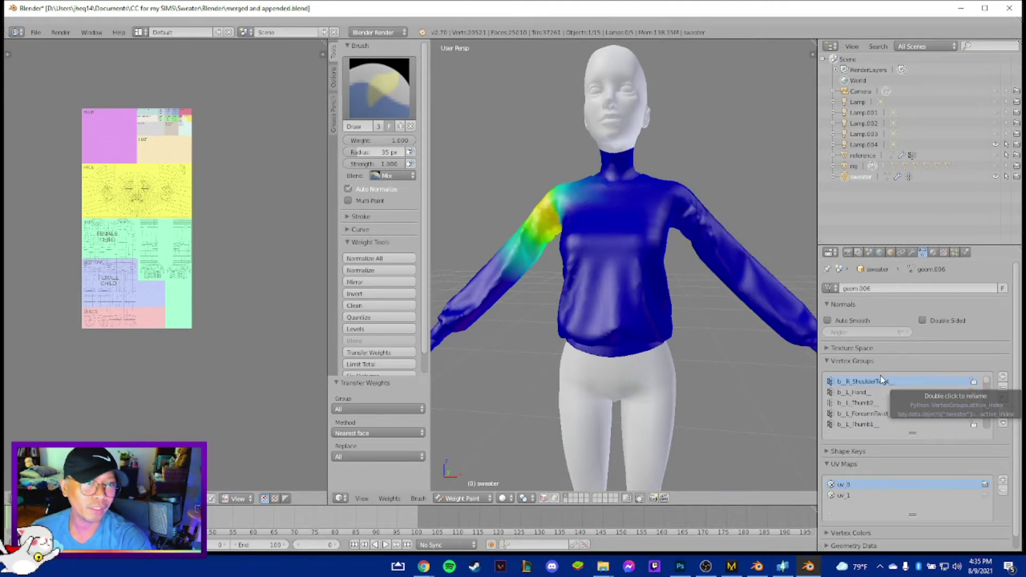
{"action": "scroll", "coordinate": [882, 380], "scroll_direction": "up", "scroll_amount": 1, "text": "ctrl"}
{"action": "scroll", "coordinate": [882, 380], "scroll_direction": "down", "scroll_amount": 1, "text": "ctrl"}
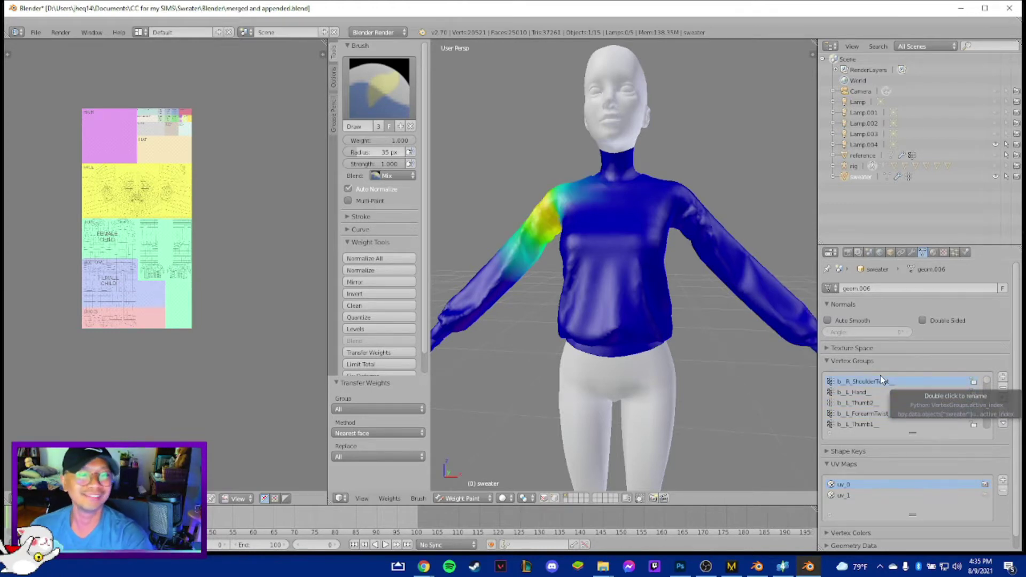
{"action": "scroll", "coordinate": [881, 380], "scroll_direction": "up", "scroll_amount": 2, "text": "ctrl"}
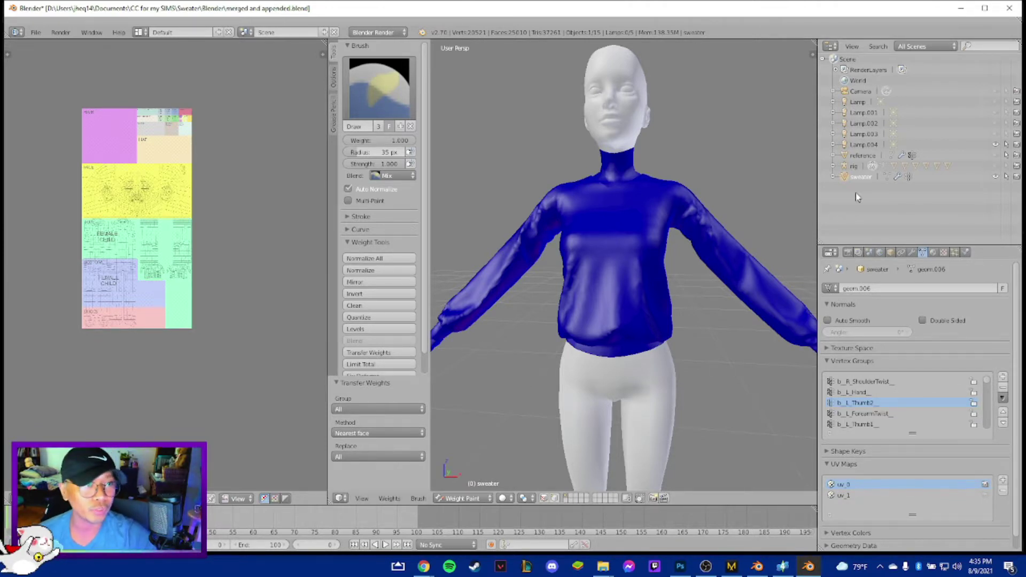
- Toggle the reference object hidden, save the file as wip.blend, and close that Blender window
{"action": "right_click", "coordinate": [863, 155]}
{"action": "left_click", "coordinate": [817, 204]}
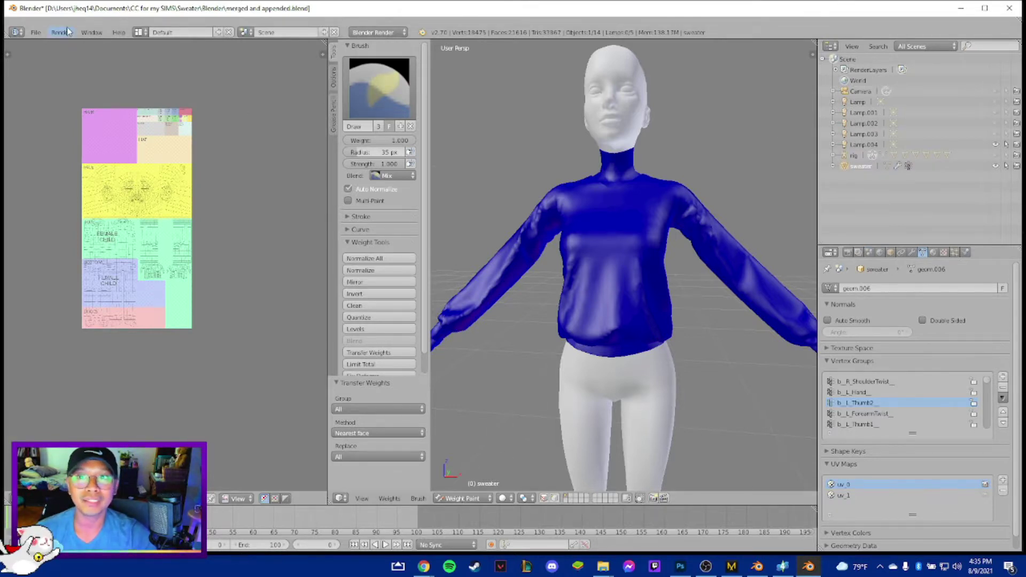
{"action": "left_click", "coordinate": [43, 33]}
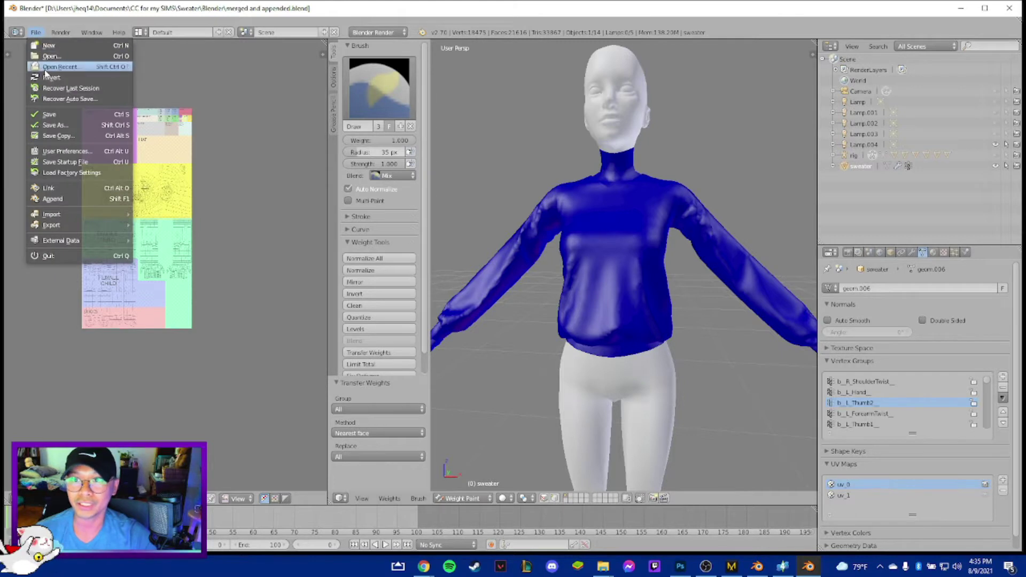
{"action": "left_click", "coordinate": [55, 125]}
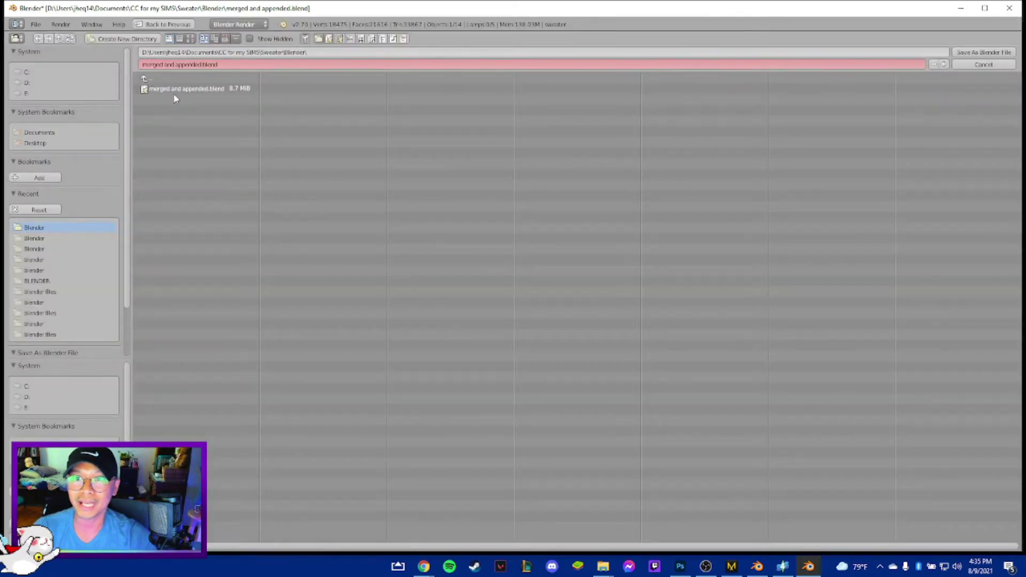
{"action": "left_click", "coordinate": [197, 61]}
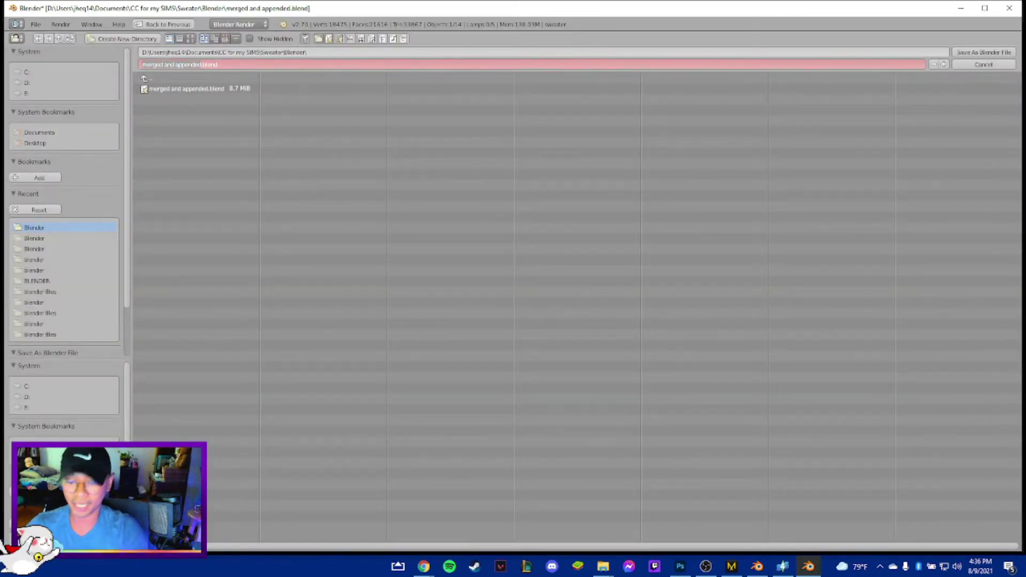
{"action": "type", "text": "wip.blend"}
{"action": "key", "text": "Return"}
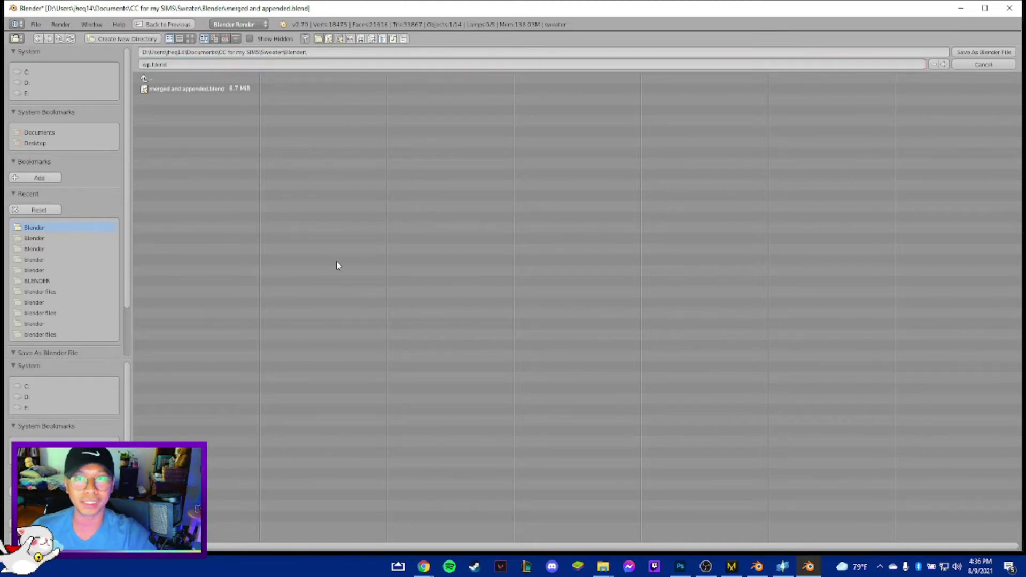
{"action": "left_click", "coordinate": [968, 50]}
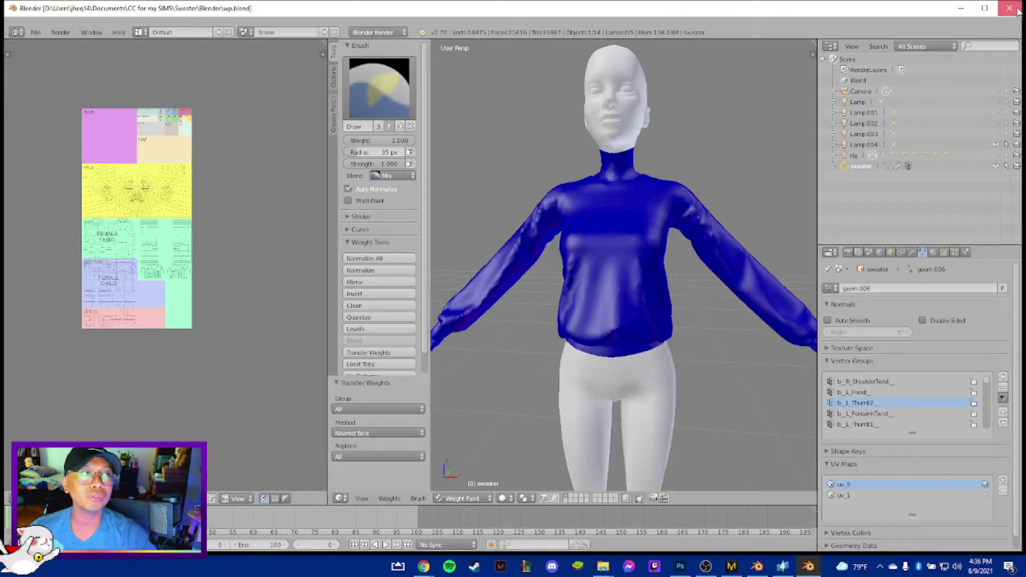
{"action": "left_click", "coordinate": [1000, 12]}
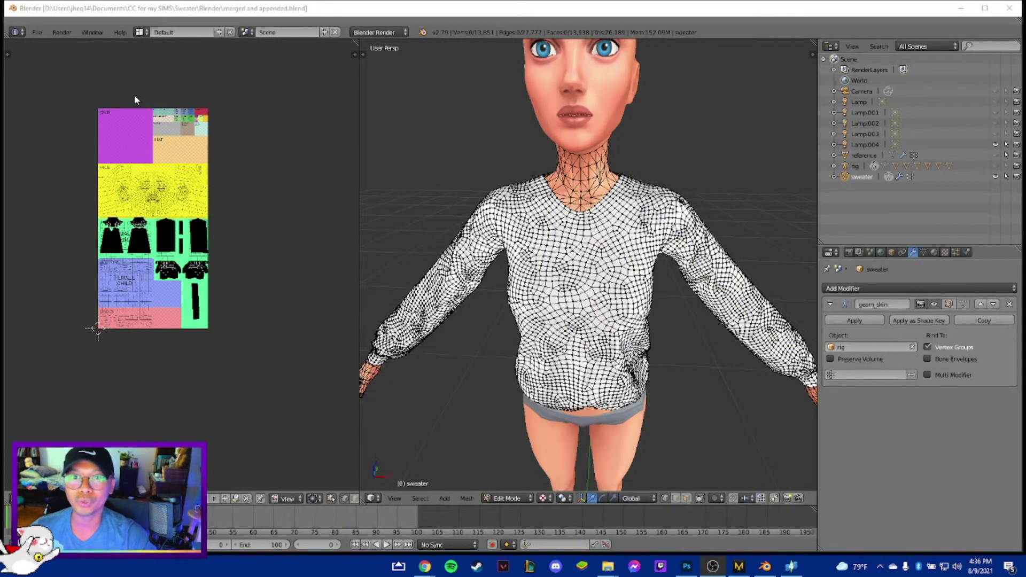
- Reopen wip.blend to load the weighted blue sweater
{"action": "left_click", "coordinate": [36, 32]}
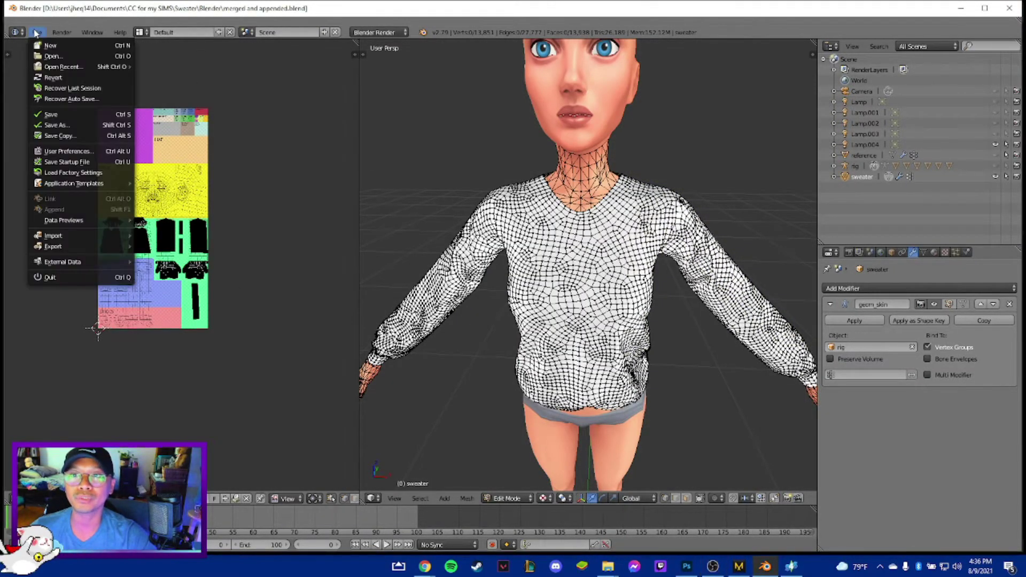
{"action": "left_click", "coordinate": [37, 33]}
{"action": "left_click", "coordinate": [36, 32]}
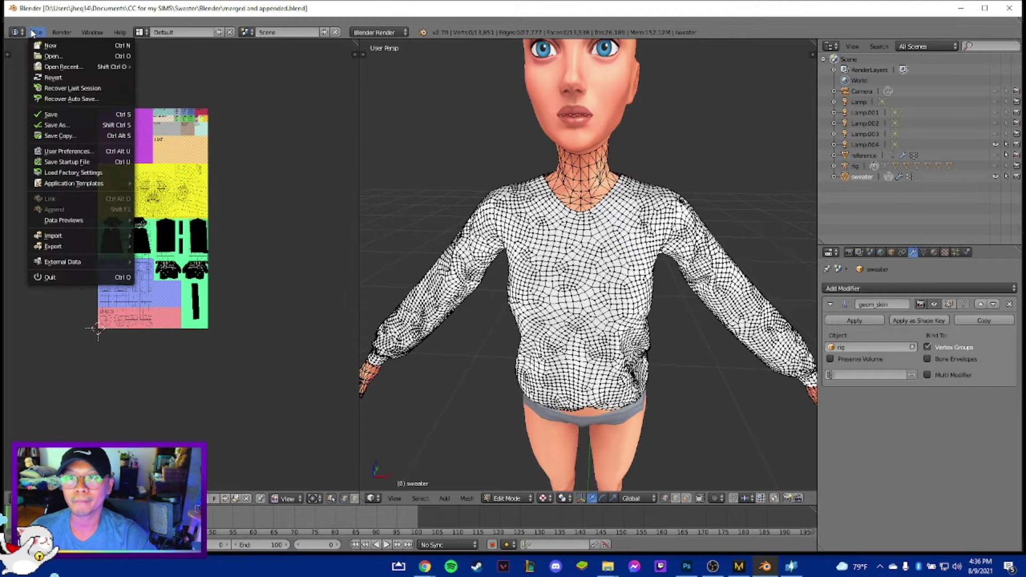
{"action": "left_click", "coordinate": [52, 57]}
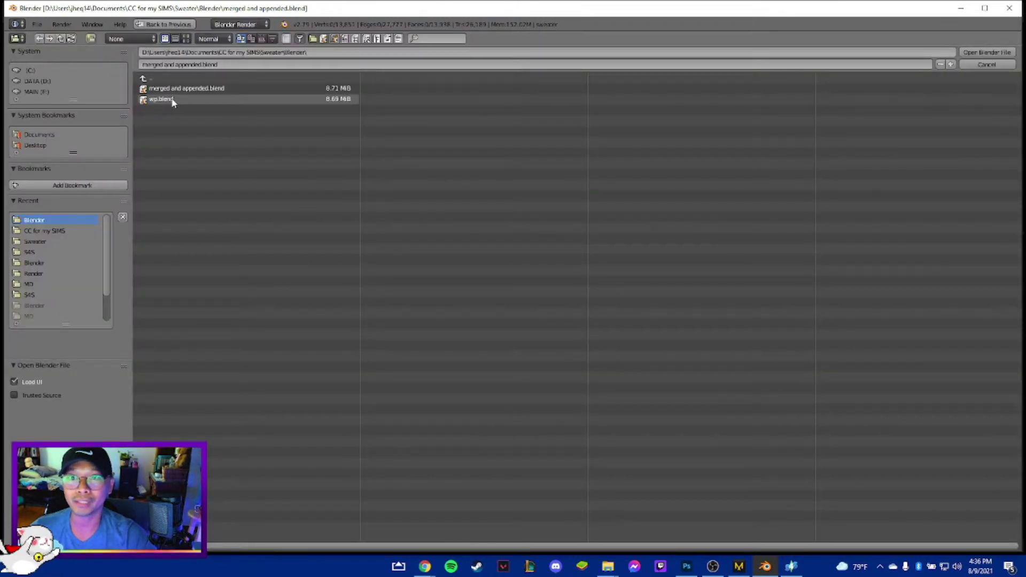
{"action": "double_click", "coordinate": [162, 99]}
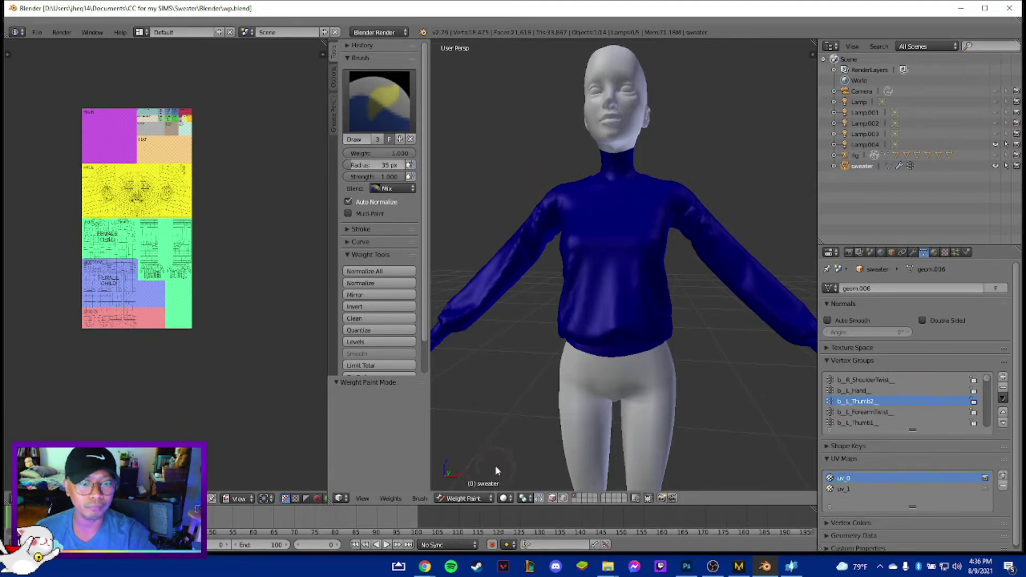
- Keep Solid shading, select the sweater, and switch it to Vertex Paint mode
{"action": "left_click", "coordinate": [500, 498]}
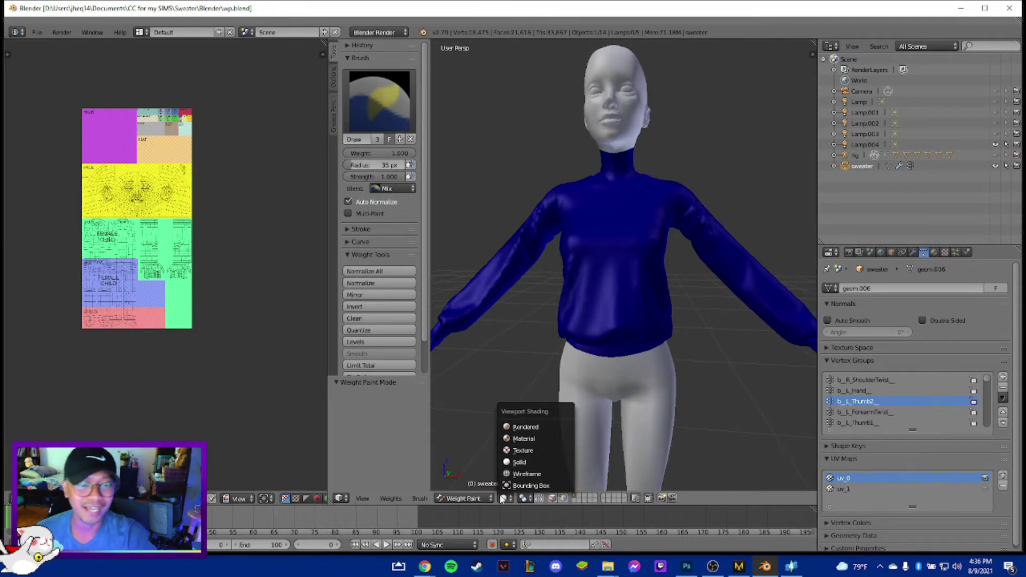
{"action": "left_click", "coordinate": [519, 461]}
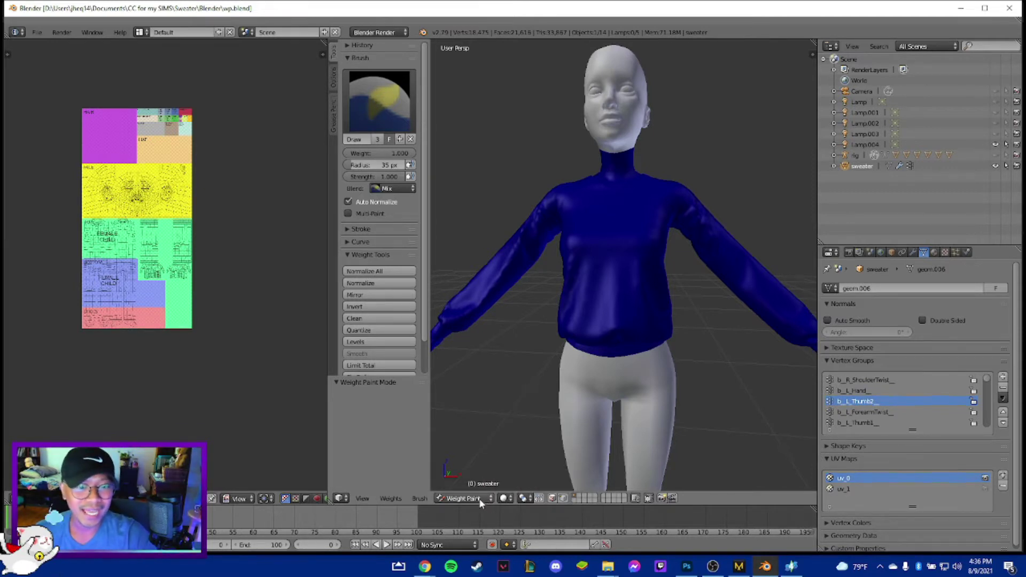
{"action": "left_click", "coordinate": [860, 169]}
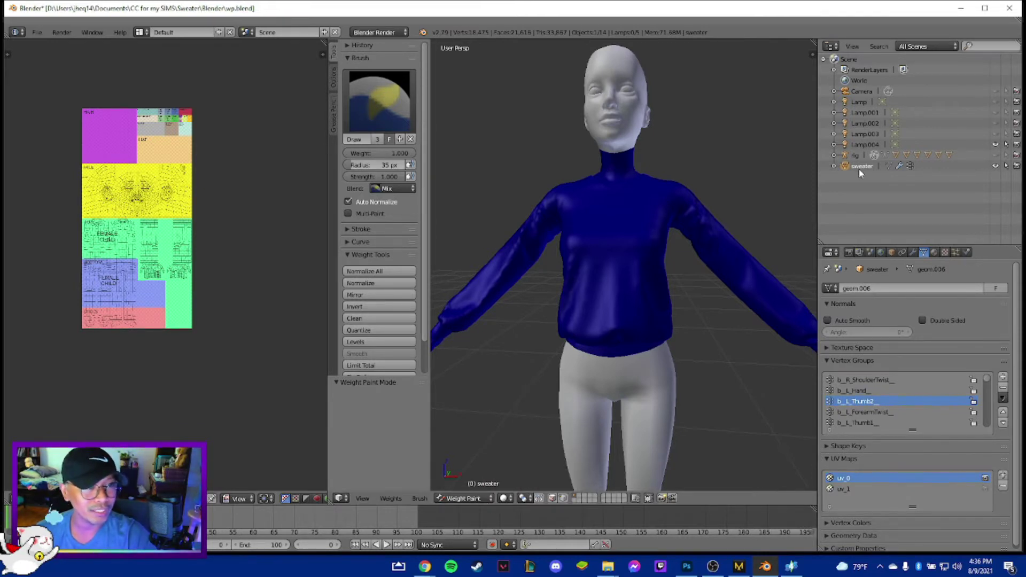
{"action": "left_click", "coordinate": [480, 498]}
{"action": "left_click", "coordinate": [466, 451]}
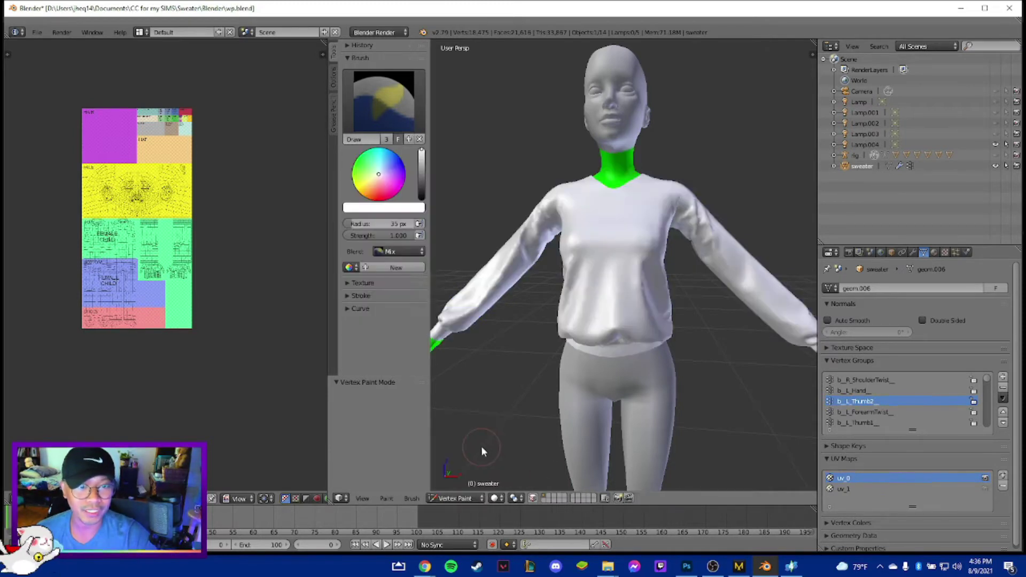
- Set the brush colour to pure green using hex value 00FF00
{"action": "left_click", "coordinate": [383, 213]}
{"action": "left_click", "coordinate": [396, 211]}
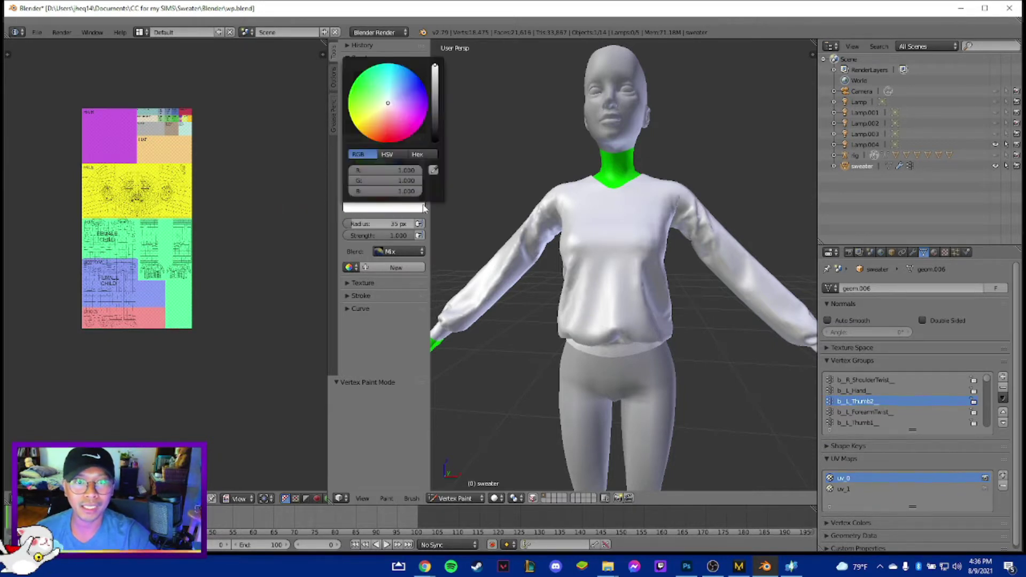
{"action": "left_click", "coordinate": [421, 155]}
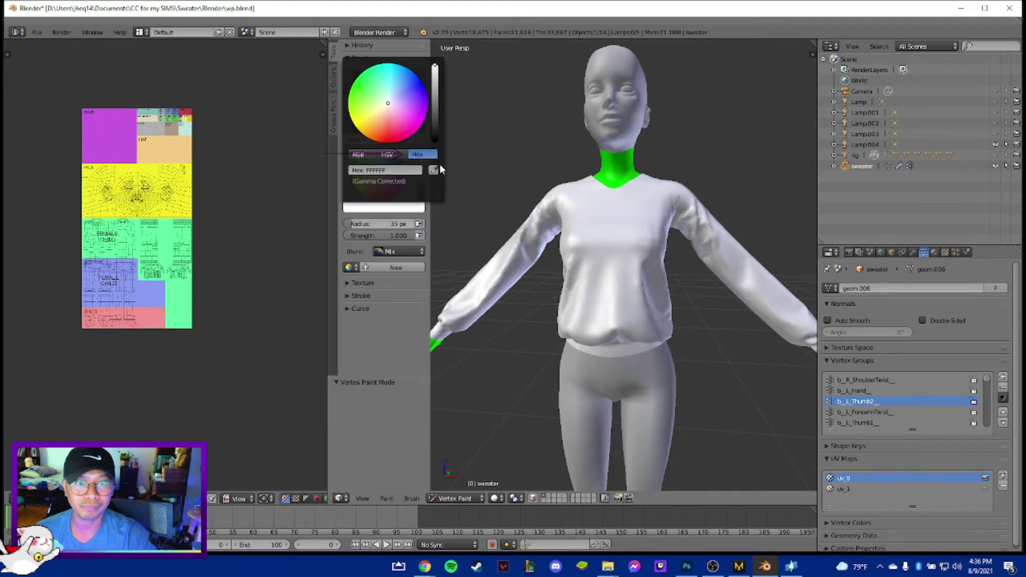
{"action": "left_click", "coordinate": [435, 170]}
{"action": "left_click", "coordinate": [622, 178]}
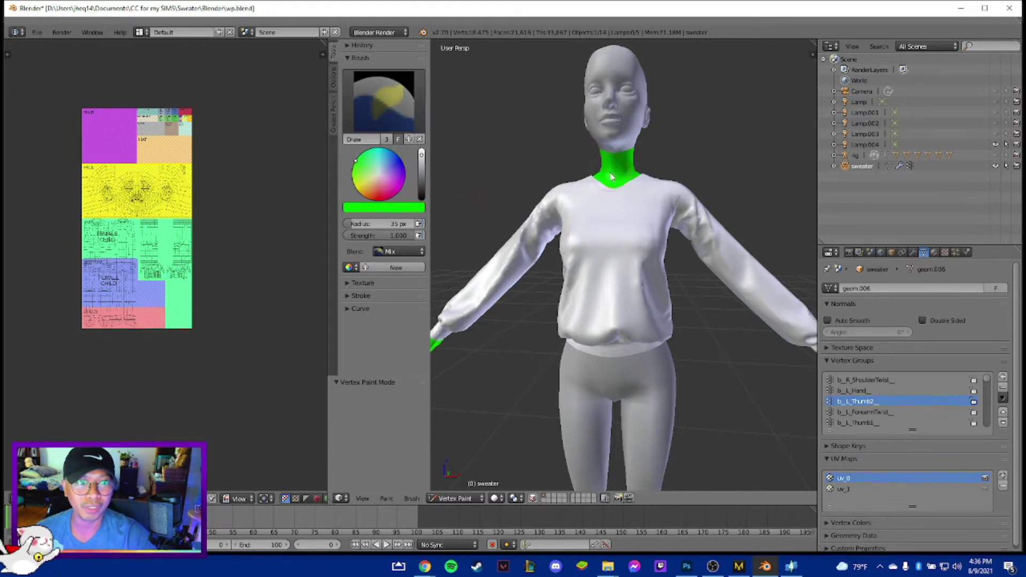
{"action": "left_click", "coordinate": [412, 208]}
{"action": "left_click", "coordinate": [409, 170]}
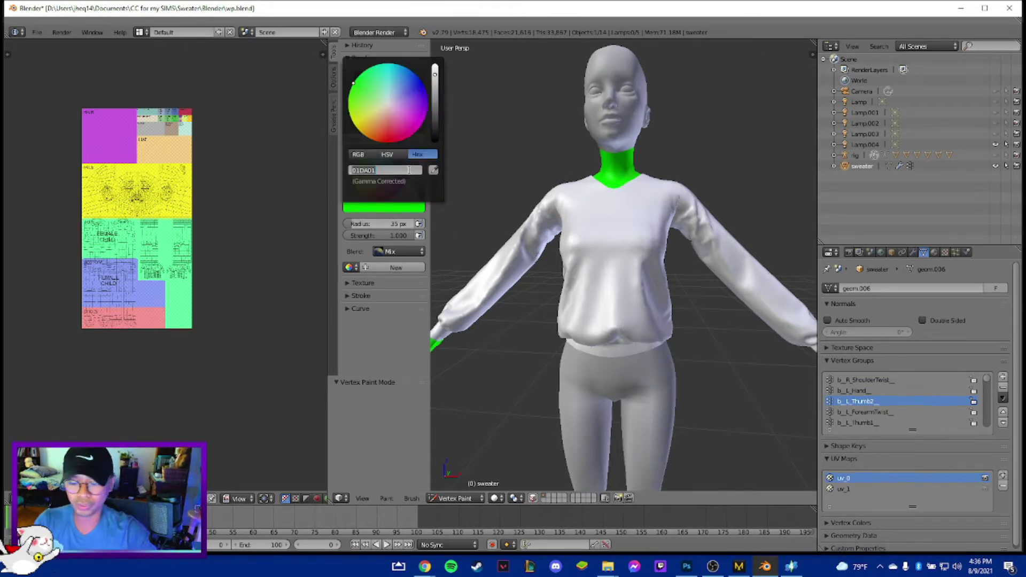
{"action": "type", "text": "00ff"}
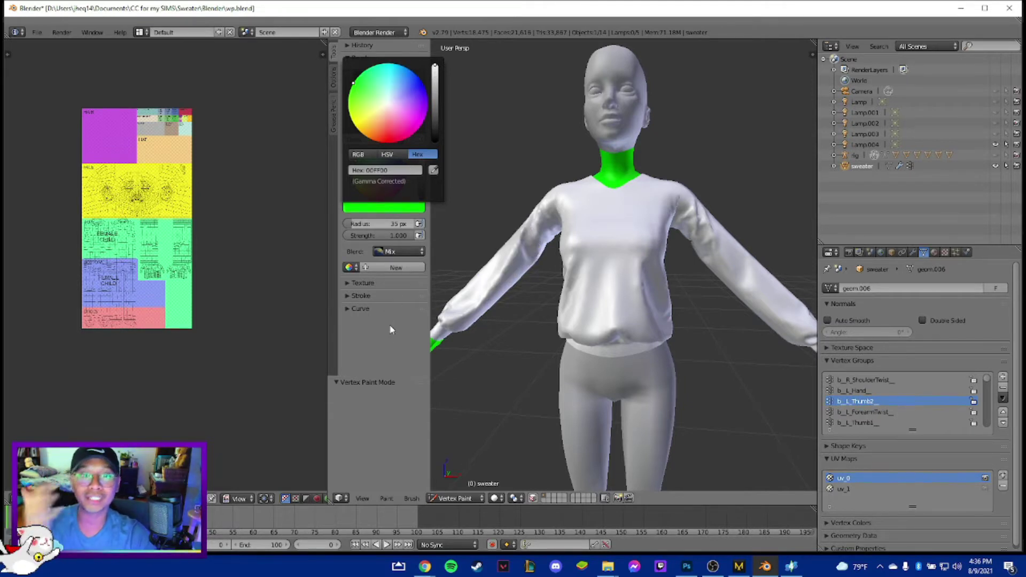
{"action": "key", "text": "Return"}
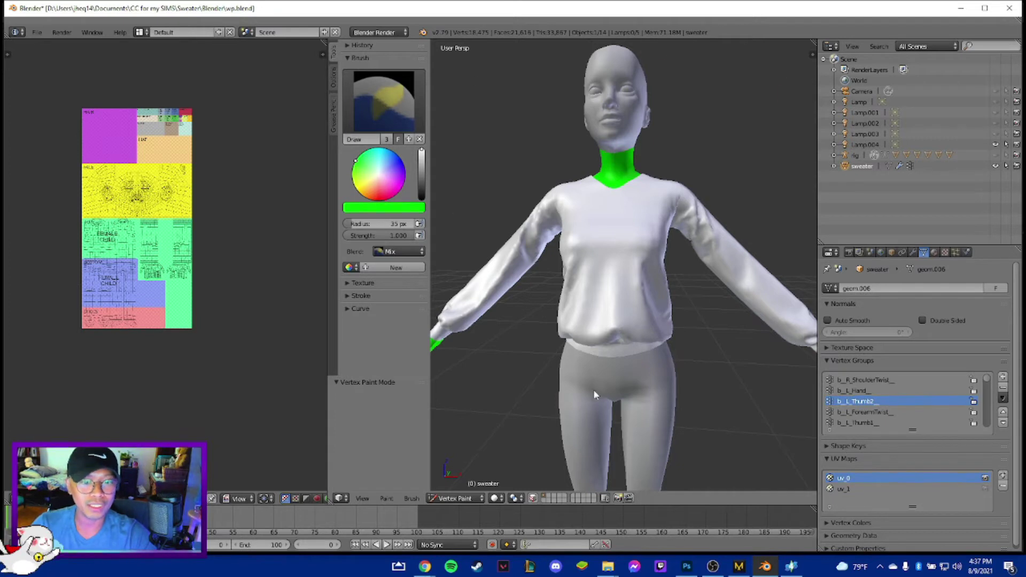
- Fill the whole sweater with green using Set Vertex Colors and orbit to inspect it
{"action": "left_click", "coordinate": [387, 498]}
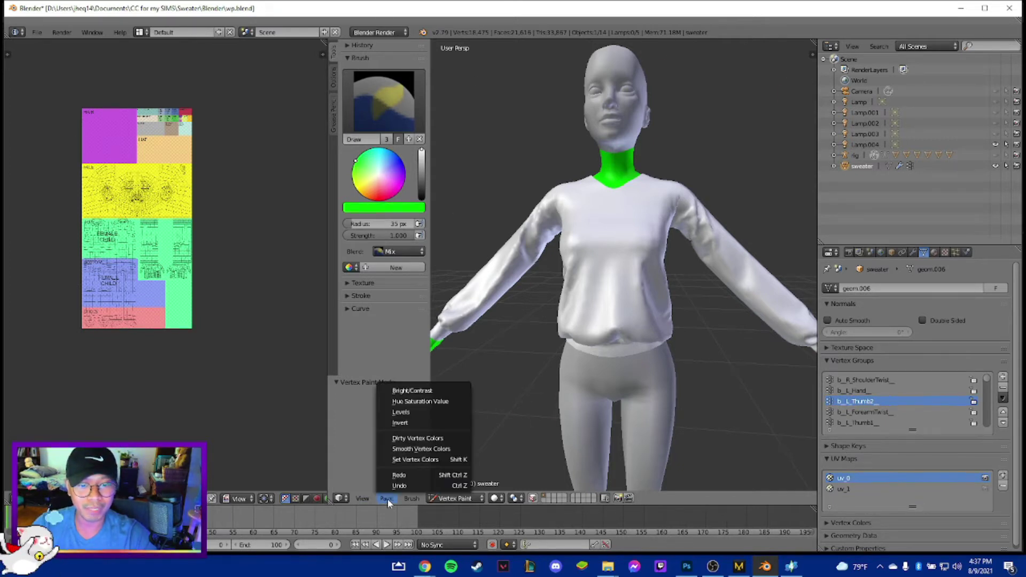
{"action": "left_click", "coordinate": [429, 459]}
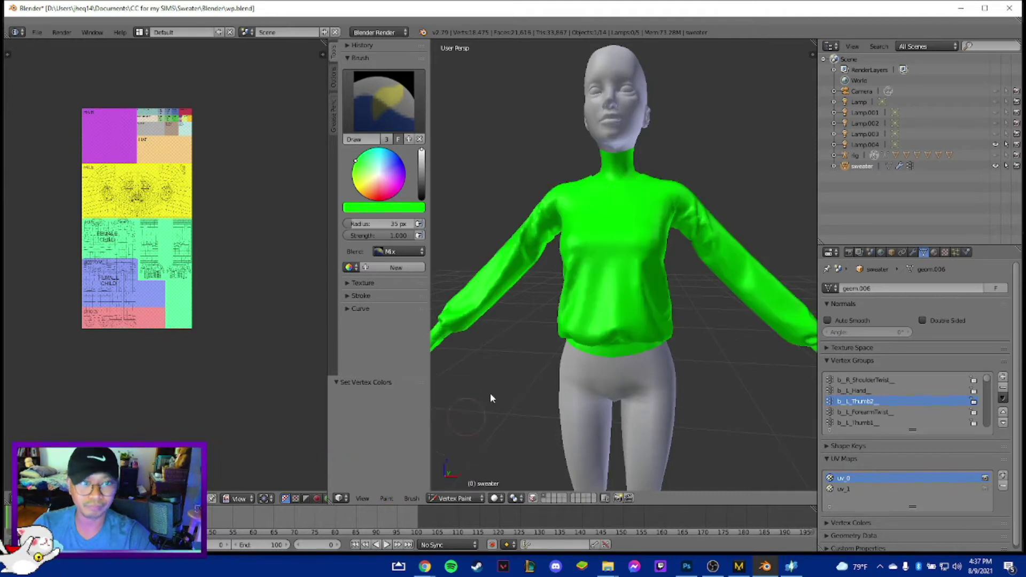
{"action": "scroll", "coordinate": [548, 342], "scroll_direction": "up", "scroll_amount": 3}
{"action": "scroll", "coordinate": [548, 342], "scroll_direction": "down", "scroll_amount": 5}
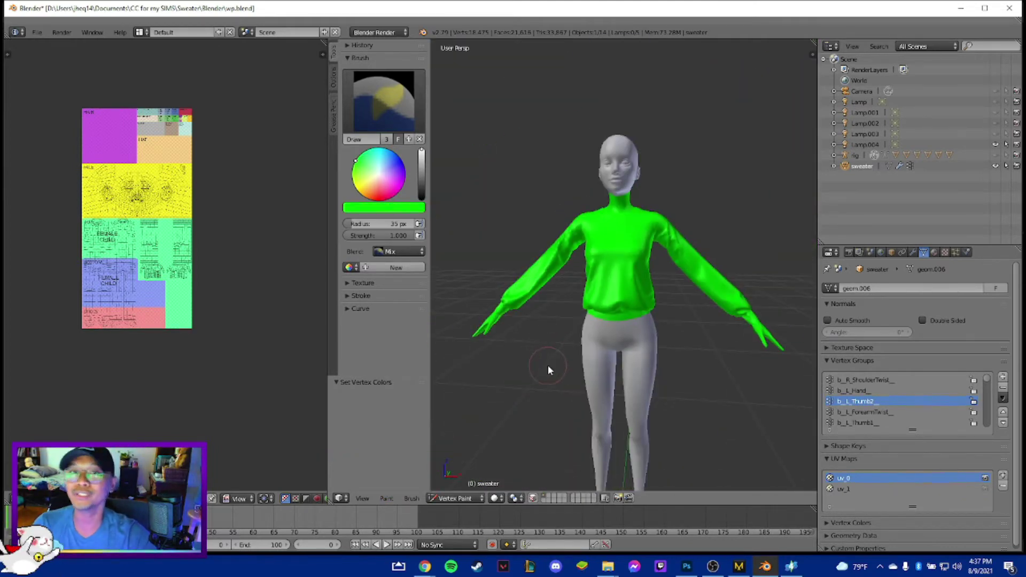
{"action": "mouse_move", "coordinate": [544, 374]}
{"action": "middle_mouse_down"}
{"action": "mouse_move", "coordinate": [609, 385]}
{"action": "mouse_move", "coordinate": [557, 369]}
{"action": "middle_mouse_up"}
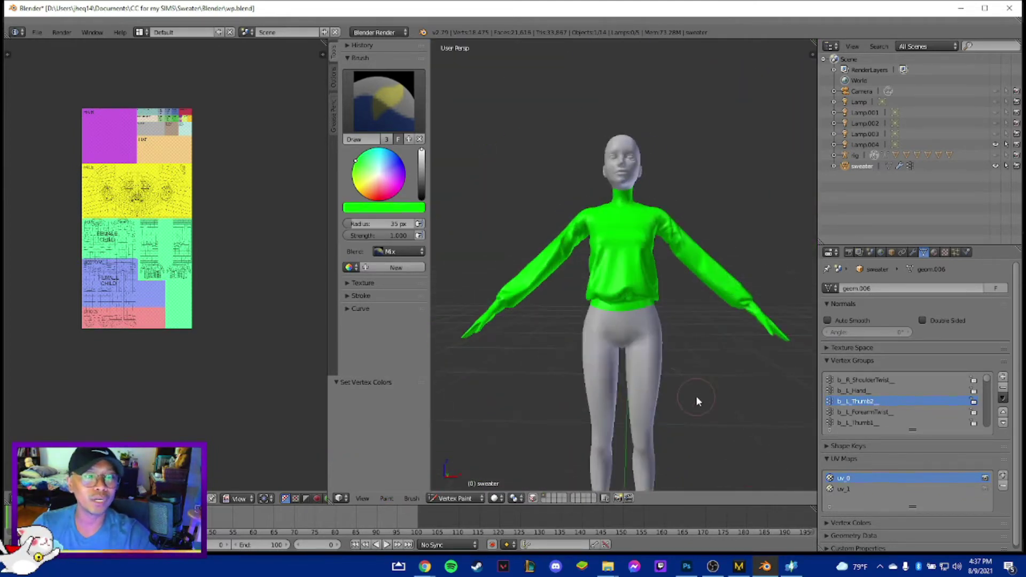
{"action": "mouse_move", "coordinate": [696, 398]}
{"action": "middle_mouse_down"}
{"action": "mouse_move", "coordinate": [555, 420]}
{"action": "mouse_move", "coordinate": [671, 426]}
{"action": "mouse_move", "coordinate": [719, 404]}
{"action": "mouse_move", "coordinate": [640, 409]}
{"action": "mouse_move", "coordinate": [706, 409]}
{"action": "middle_mouse_up"}
{"action": "middle_click_drag", "start_coordinate": [689, 351], "coordinate": [614, 399]}
- Inspect the green sweater from an angled three-quarter view before leaving Vertex Paint mode
{"action": "scroll", "coordinate": [662, 392], "scroll_direction": "up", "scroll_amount": 2}
{"action": "scroll", "coordinate": [662, 390], "scroll_direction": "down", "scroll_amount": 4}
{"action": "middle_click_drag", "start_coordinate": [694, 384], "coordinate": [654, 363]}
{"action": "scroll", "coordinate": [623, 332], "scroll_direction": "up", "scroll_amount": 4}
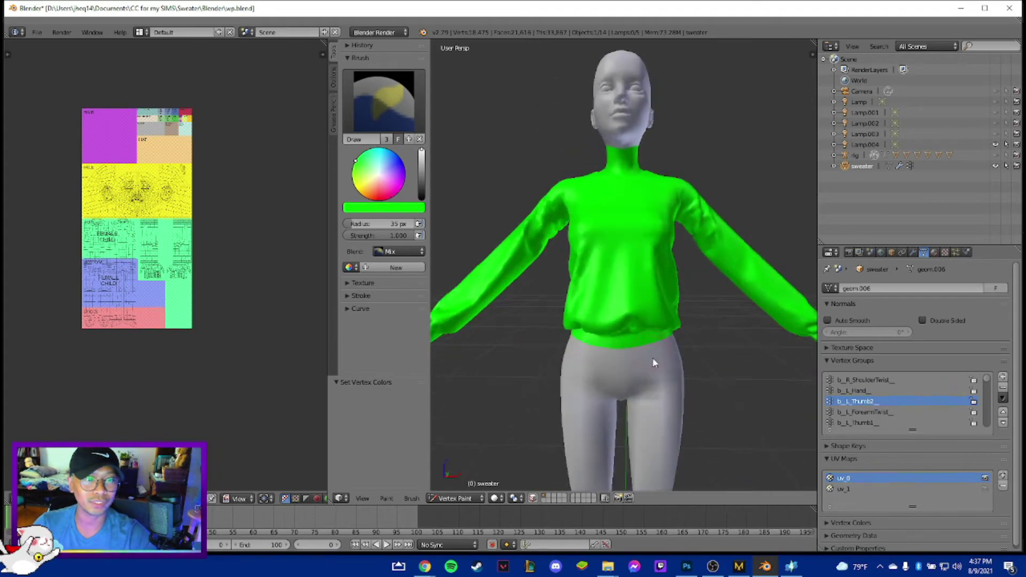
{"action": "scroll", "coordinate": [654, 363], "scroll_direction": "down", "scroll_amount": 6}
{"action": "scroll", "coordinate": [656, 363], "scroll_direction": "up", "scroll_amount": 3}
{"action": "scroll", "coordinate": [657, 361], "scroll_direction": "down", "scroll_amount": 1}
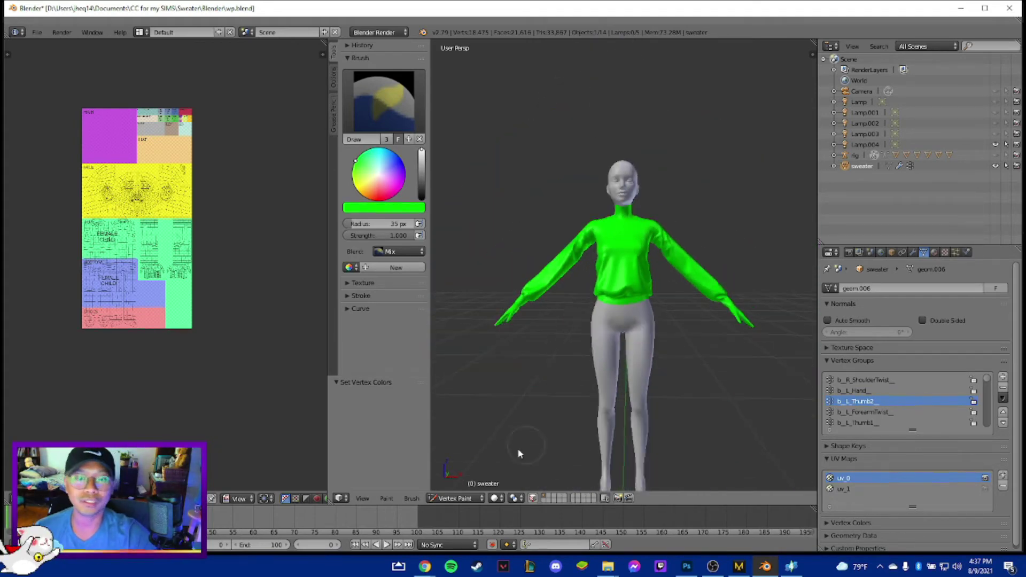
{"action": "left_click", "coordinate": [442, 497]}
- Return to Object Mode and show the model with Material shading
{"action": "left_click", "coordinate": [458, 486]}
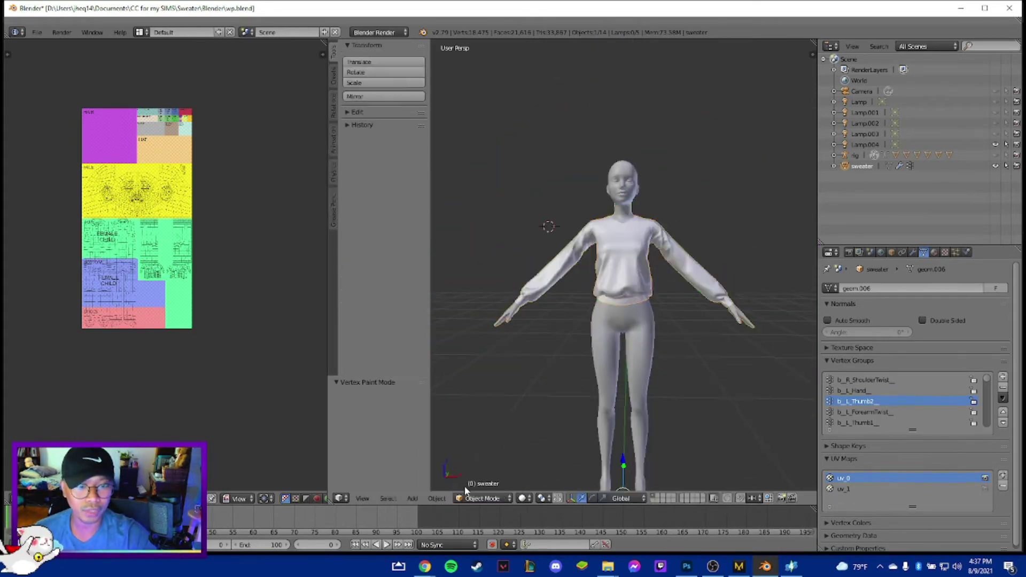
{"action": "left_click", "coordinate": [521, 497]}
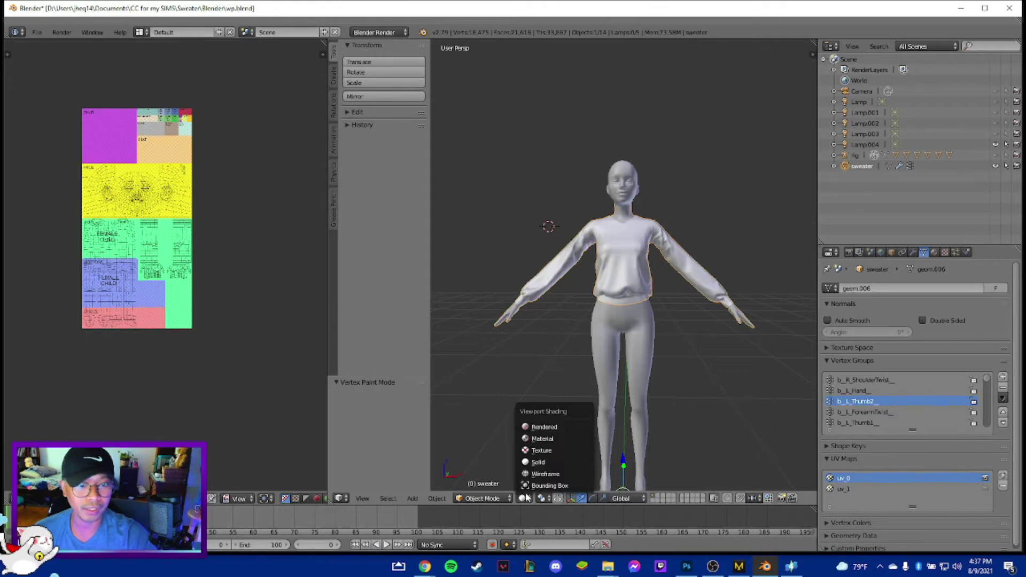
{"action": "left_click", "coordinate": [552, 437]}
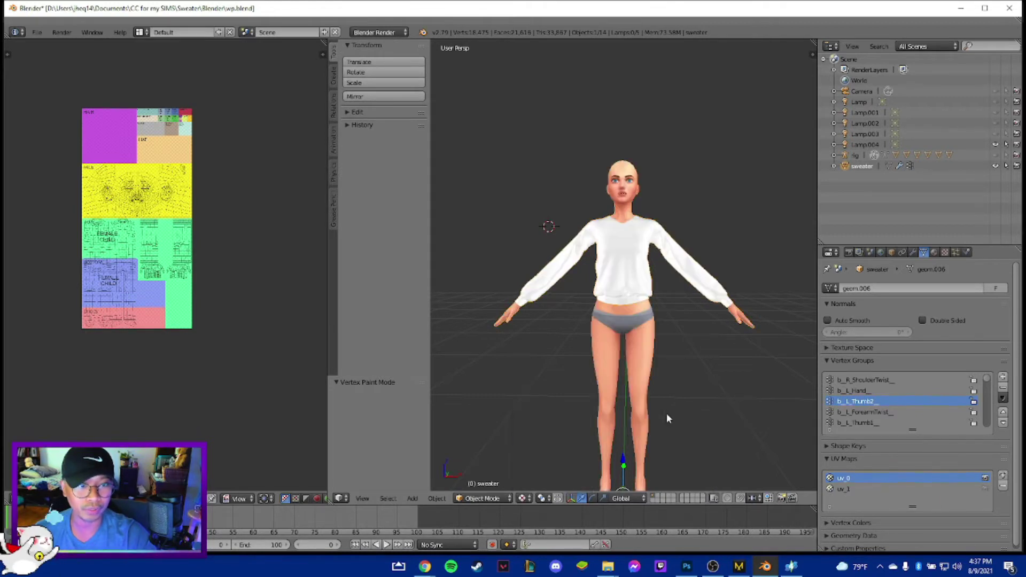
- Save the scene as a new file named svp.blend
{"action": "left_click", "coordinate": [37, 32]}
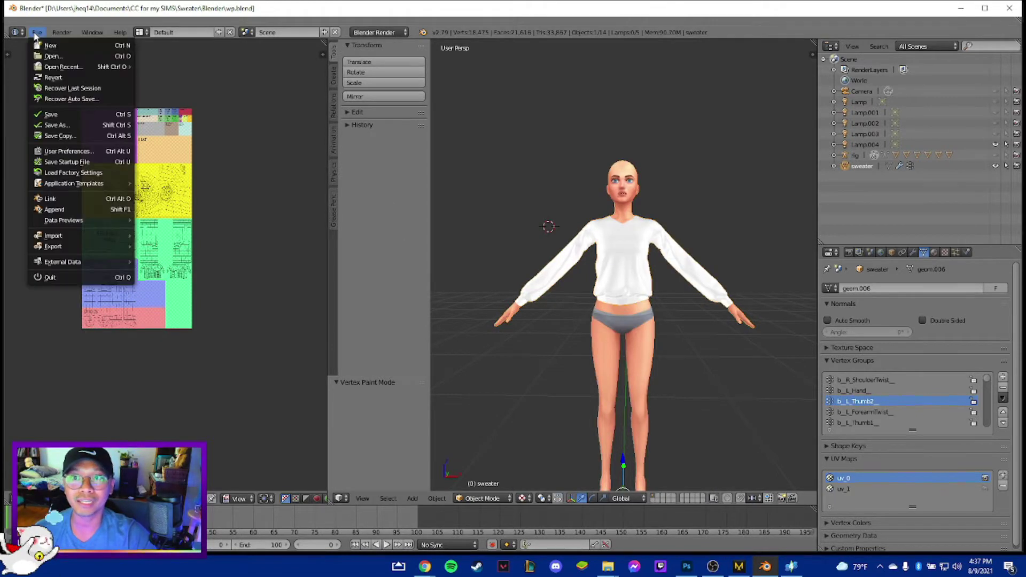
{"action": "left_click", "coordinate": [58, 125]}
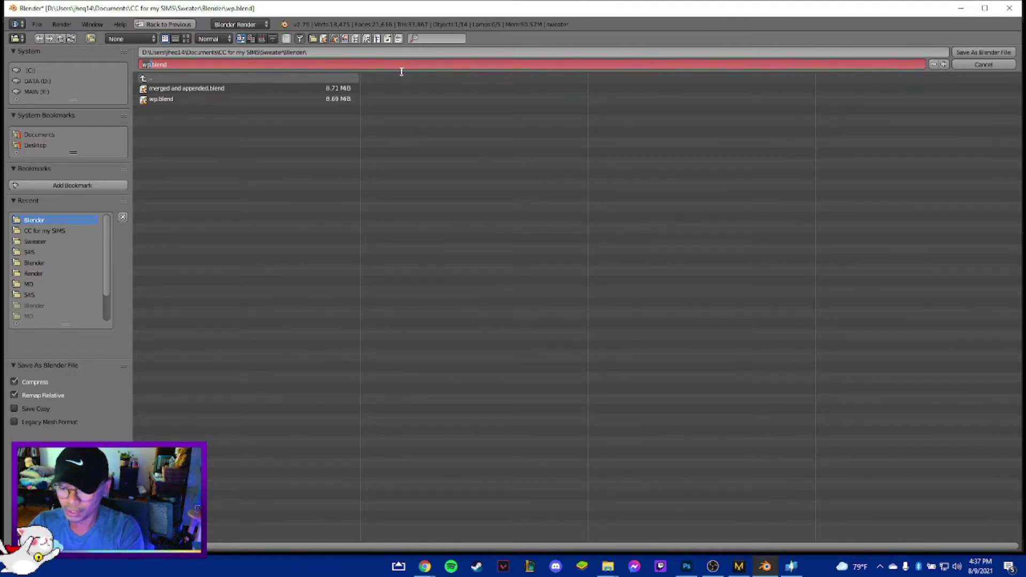
{"action": "key", "text": "BackSpace"}
{"action": "key", "text": "BackSpace"}
{"action": "type", "text": "s"}
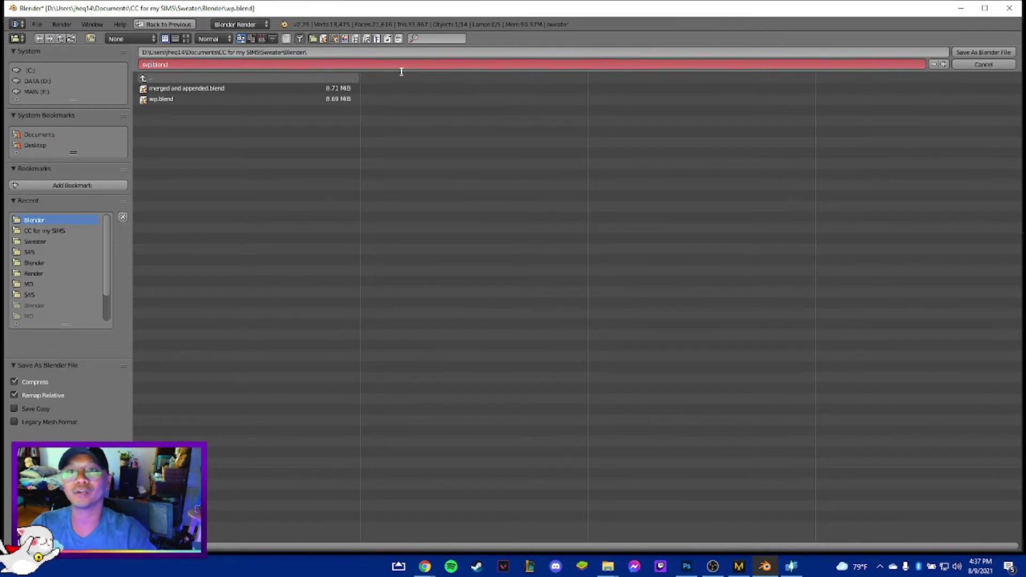
{"action": "left_click", "coordinate": [420, 217]}
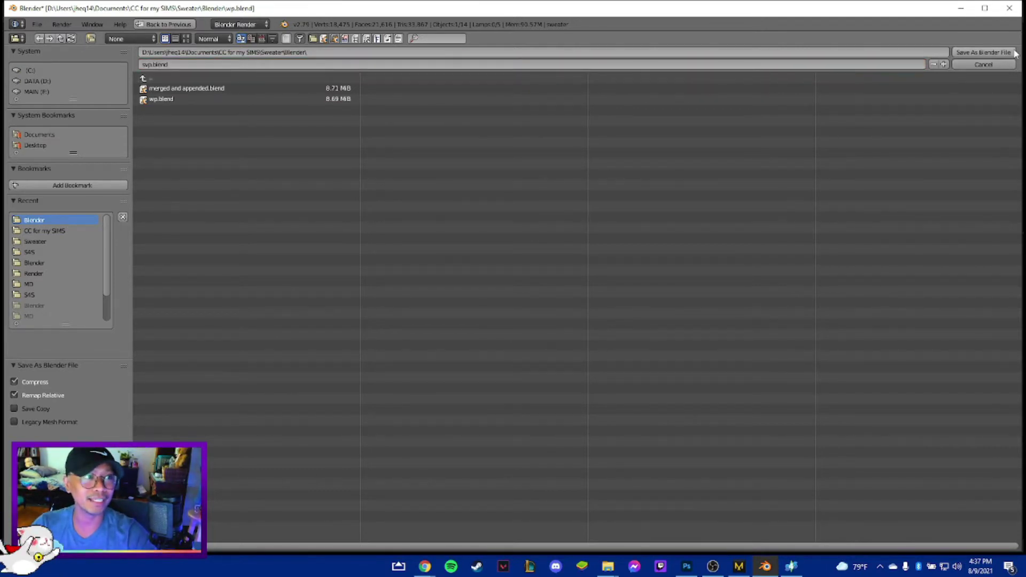
{"action": "left_click", "coordinate": [983, 52]}
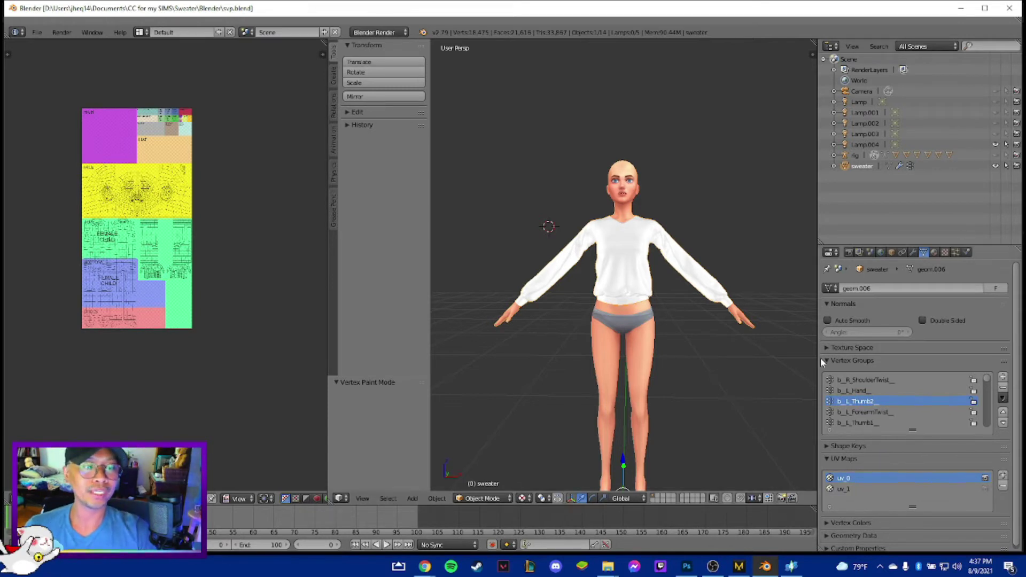
- Switch to Sims 4 Studio, close the current reference package, and open Sweater.package from My Projects
{"action": "left_click", "coordinate": [792, 567]}
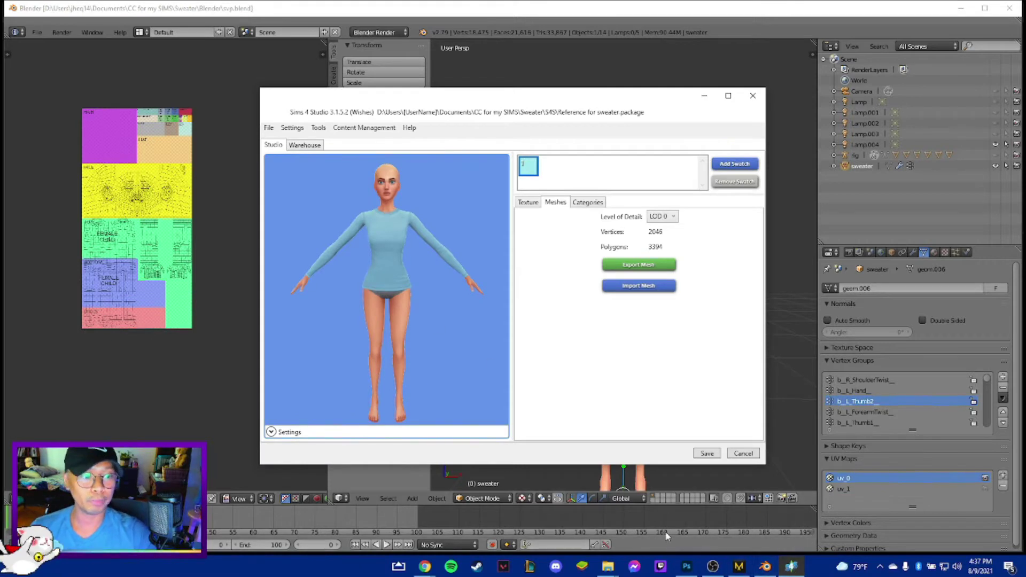
{"action": "left_click", "coordinate": [269, 128]}
{"action": "left_click", "coordinate": [294, 181]}
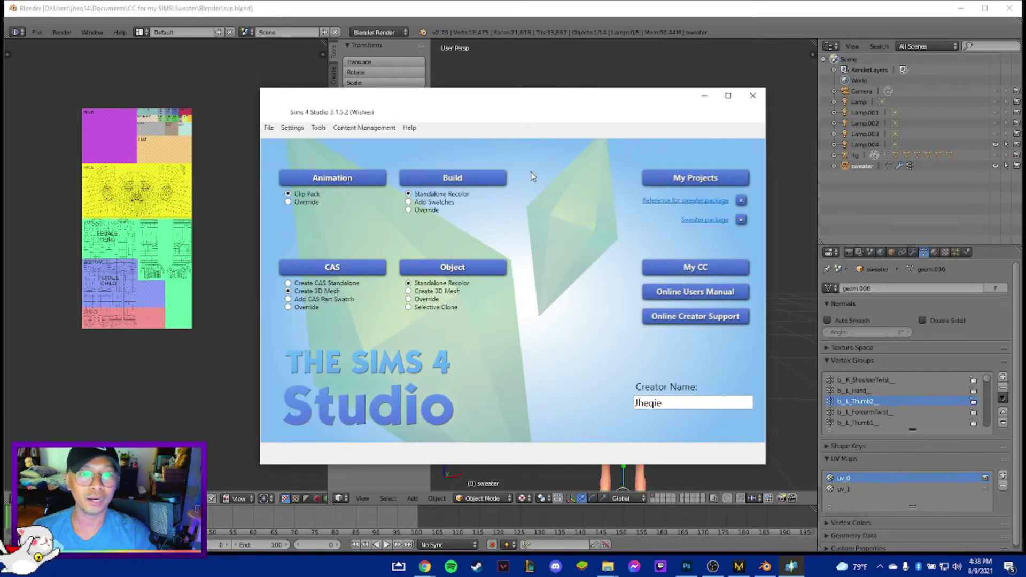
{"action": "left_click", "coordinate": [716, 220]}
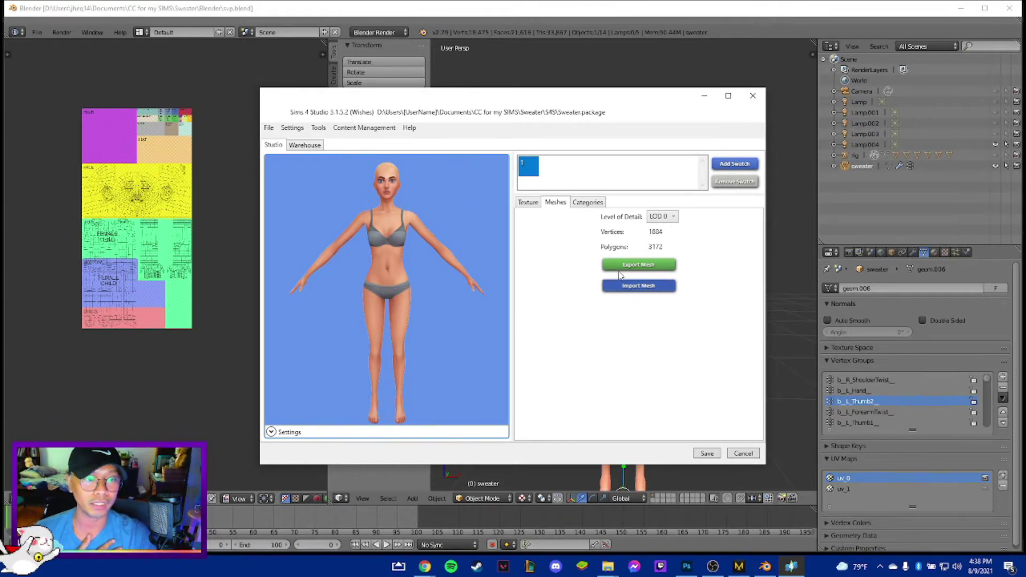
- Import svp.blend from the Sweater project's Blender folder as the LOD 0 mesh
{"action": "left_click", "coordinate": [656, 291]}
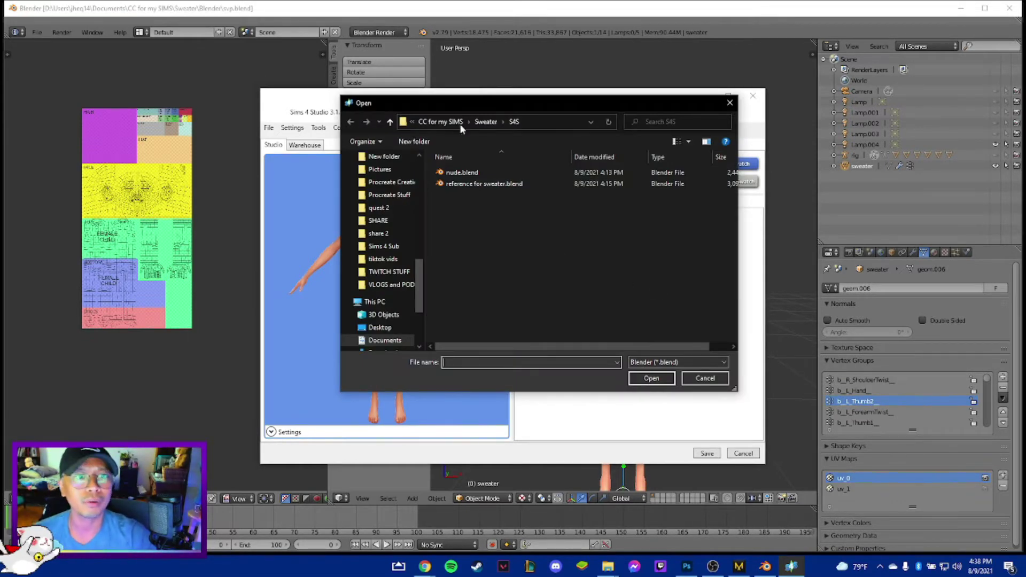
{"action": "left_click", "coordinate": [479, 121]}
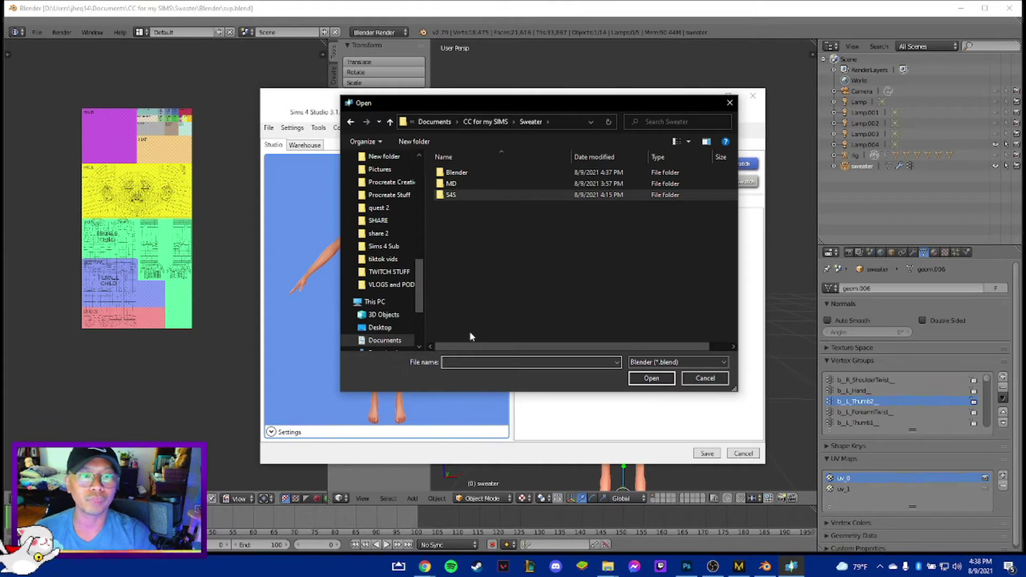
{"action": "left_click", "coordinate": [464, 174]}
{"action": "double_click", "coordinate": [464, 174]}
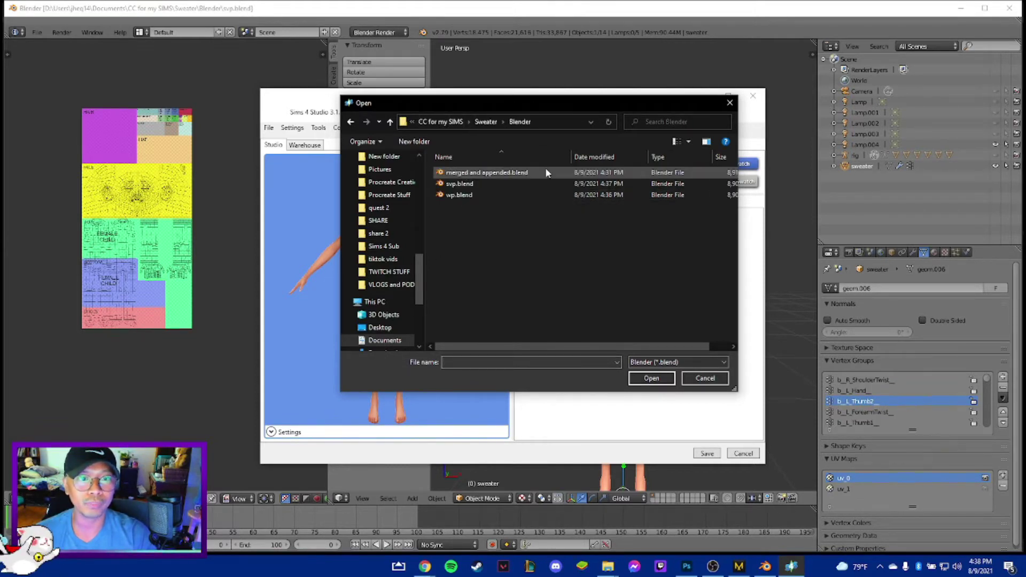
{"action": "double_click", "coordinate": [455, 184]}
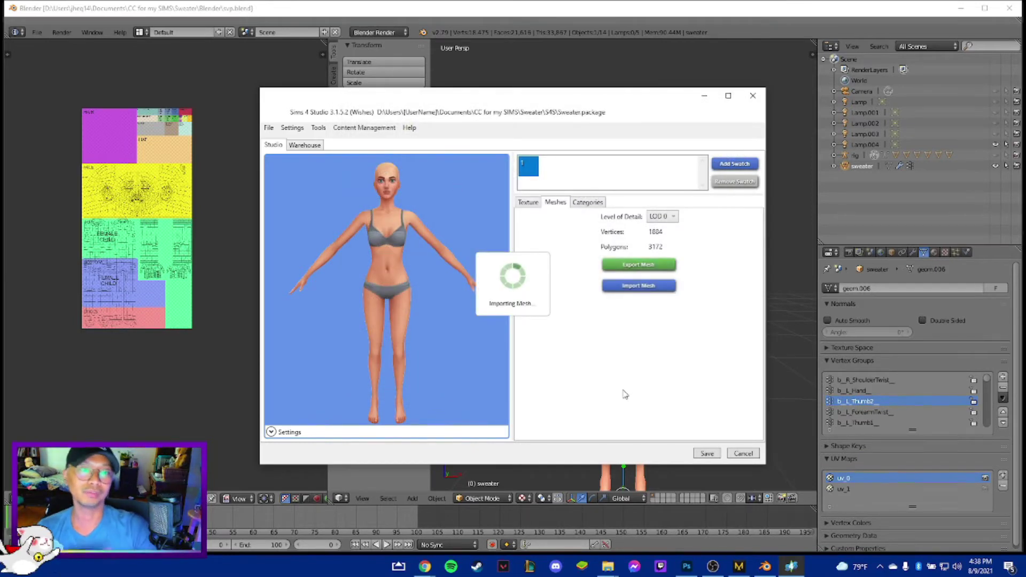